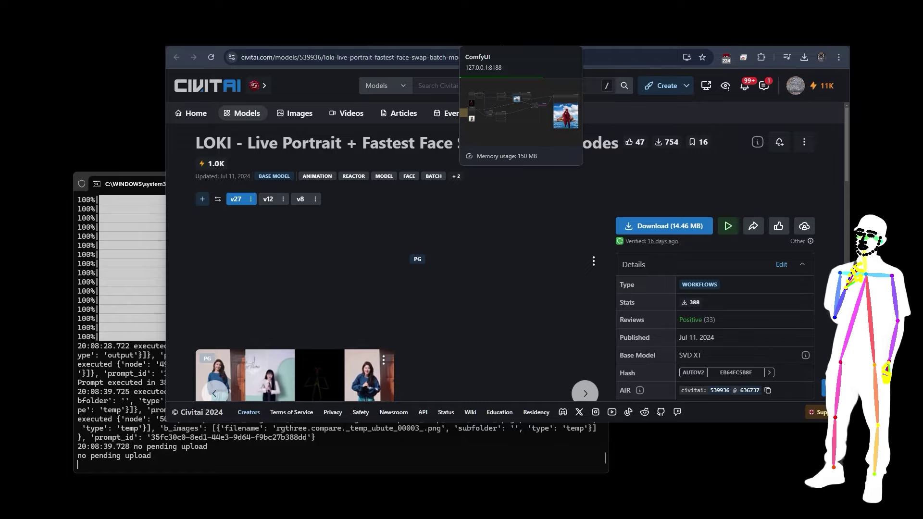
# Skim the LOKI Live Portrait workflow page on Civitai, then switch to the open workflow in ComfyUI.
pyautogui.scroll(-6, 481, 230)
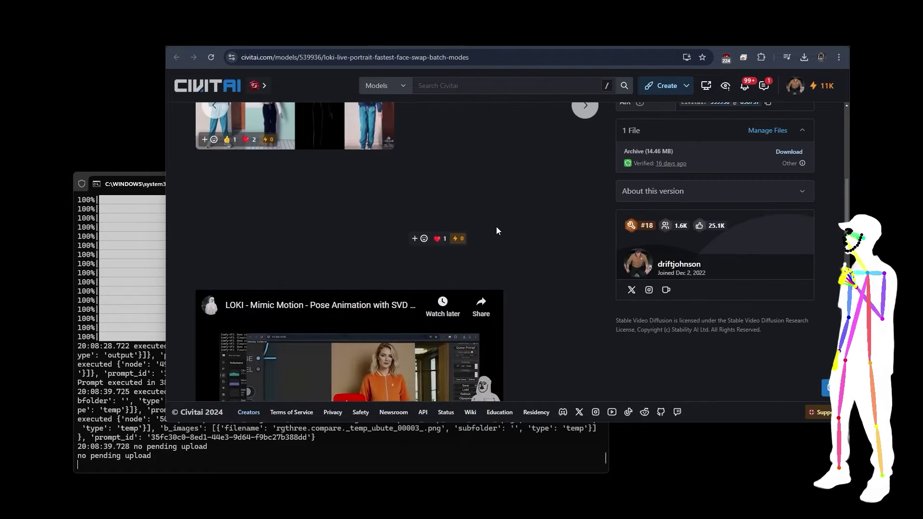
pyautogui.scroll(6, 548, 223)
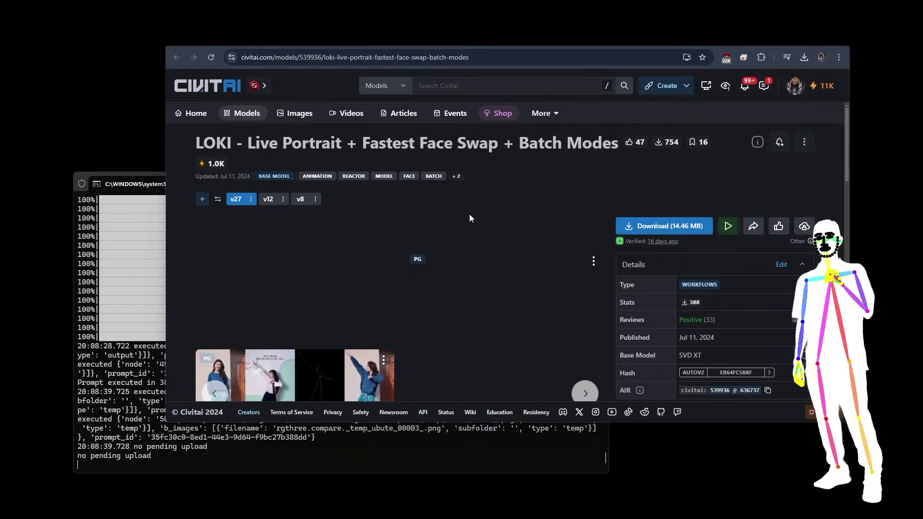
pyautogui.click(505, 39)
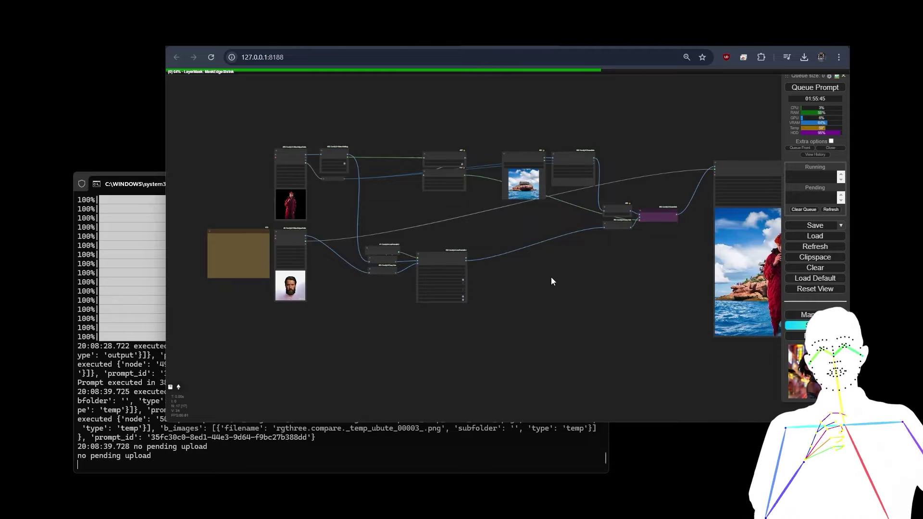
# Examine the final output video of the red-coated figure composited over the sea and island background.
pyautogui.moveTo(556, 282); pyautogui.dragTo(318, 232)
pyautogui.scroll(7, 521, 235)
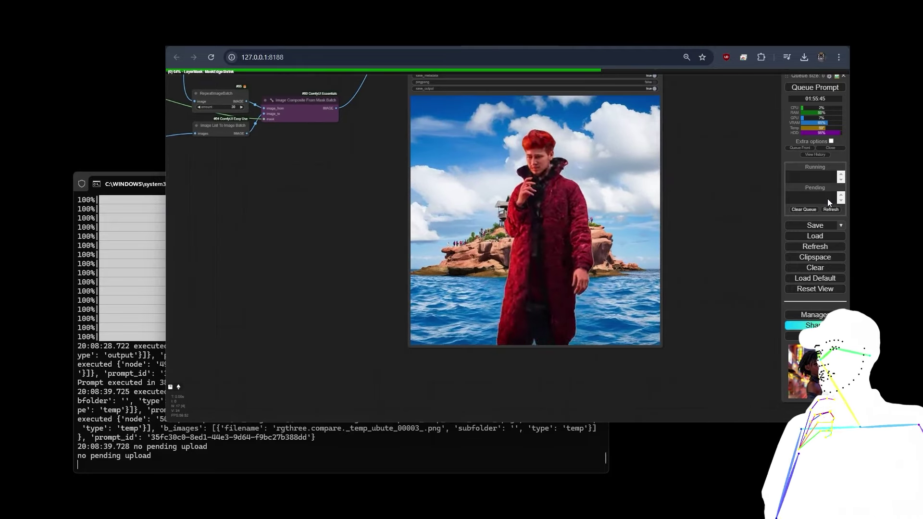
pyautogui.moveTo(752, 201); pyautogui.dragTo(725, 261)
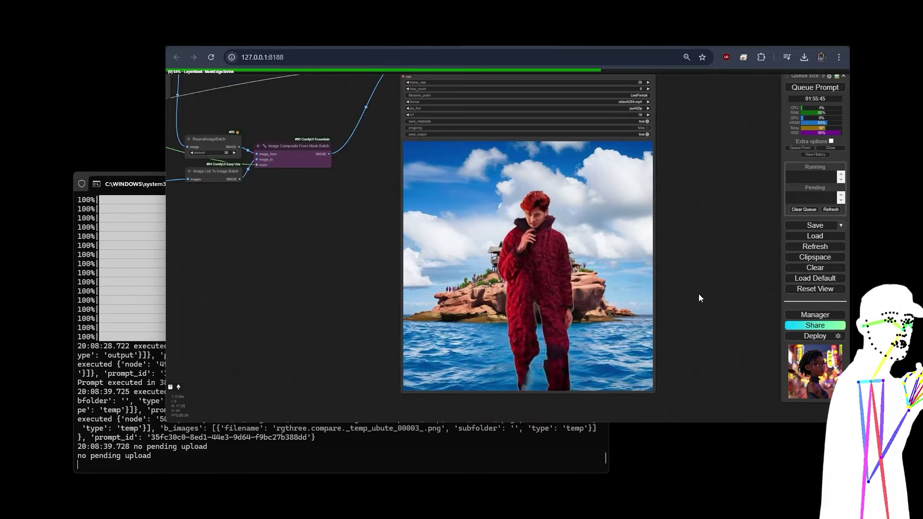
pyautogui.scroll(-3, 318, 254)
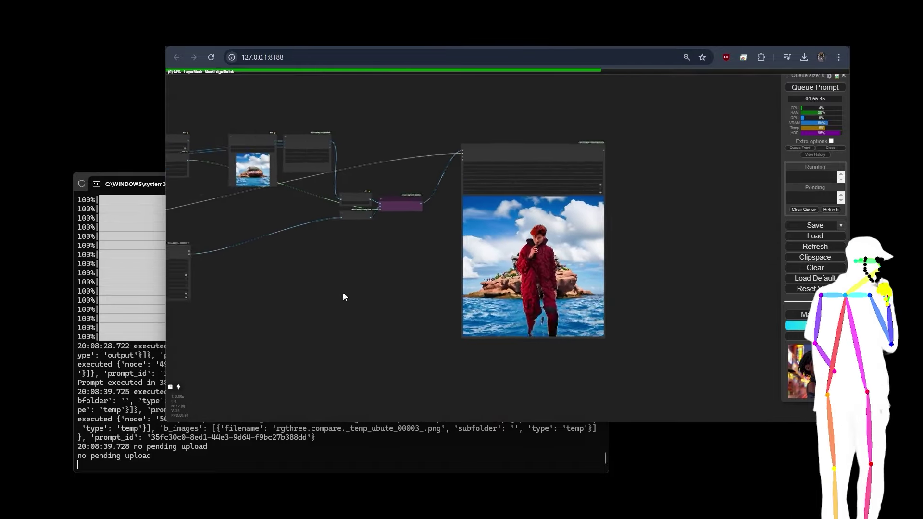
pyautogui.moveTo(343, 294); pyautogui.dragTo(442, 261)
pyautogui.scroll(4, 558, 169)
pyautogui.scroll(-3, 561, 212)
# Examine the source Load Video node for face-source-test.mp4 and the BRIAAI Matting node it feeds.
pyautogui.moveTo(426, 304); pyautogui.dragTo(664, 294)
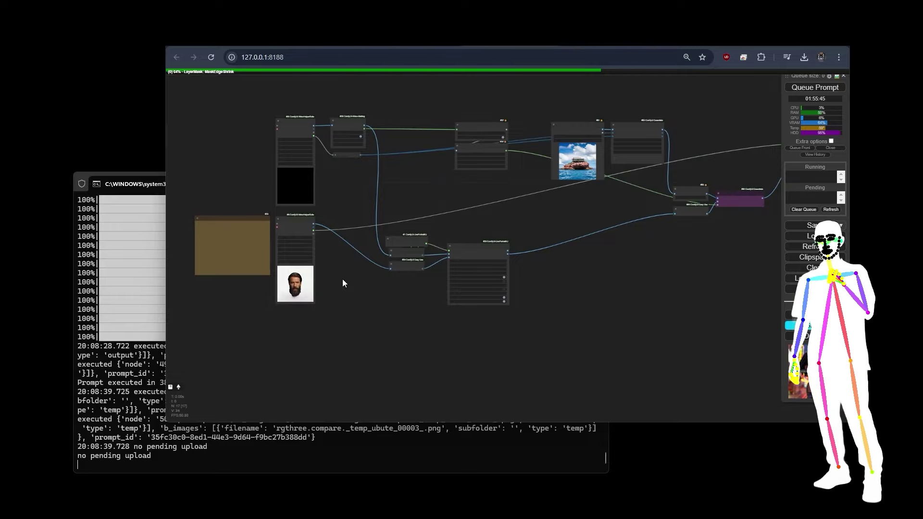
pyautogui.scroll(1, 508, 263)
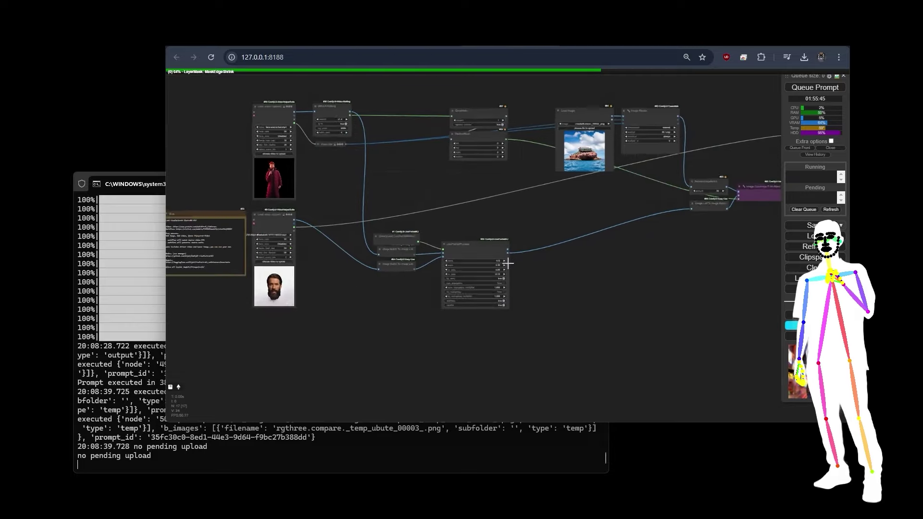
pyautogui.scroll(4, 512, 265)
pyautogui.scroll(-5, 556, 277)
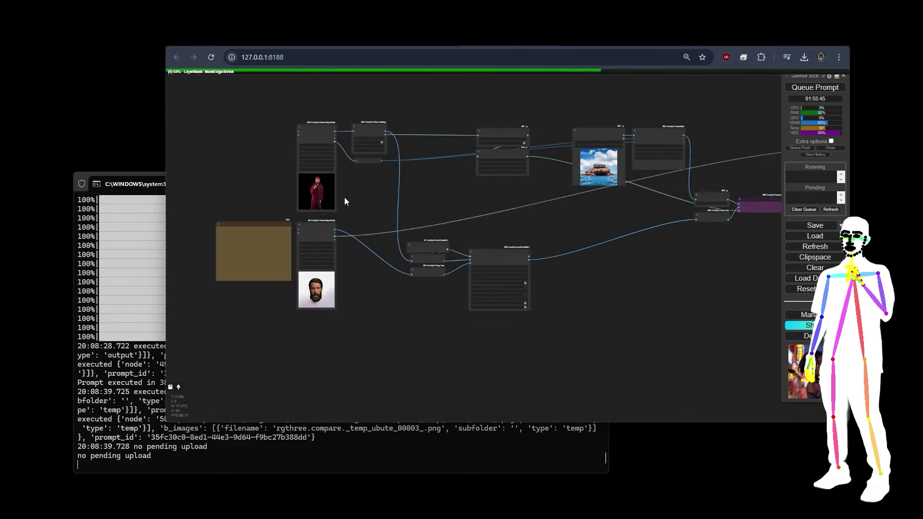
pyautogui.scroll(7, 341, 187)
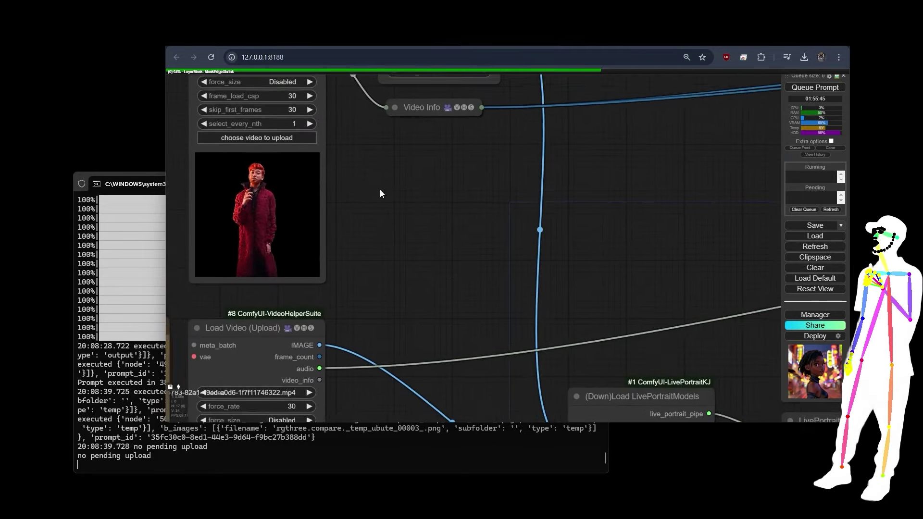
pyautogui.scroll(5, 349, 204)
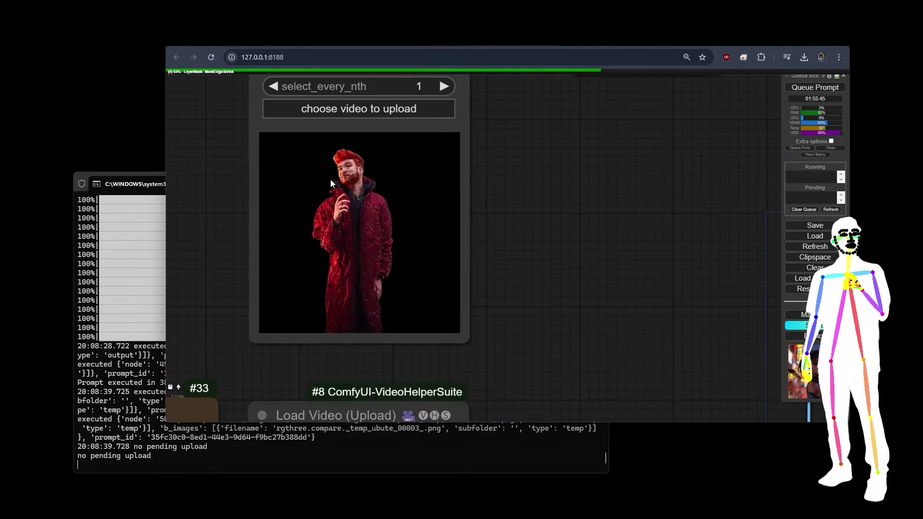
pyautogui.scroll(-9, 186, 185)
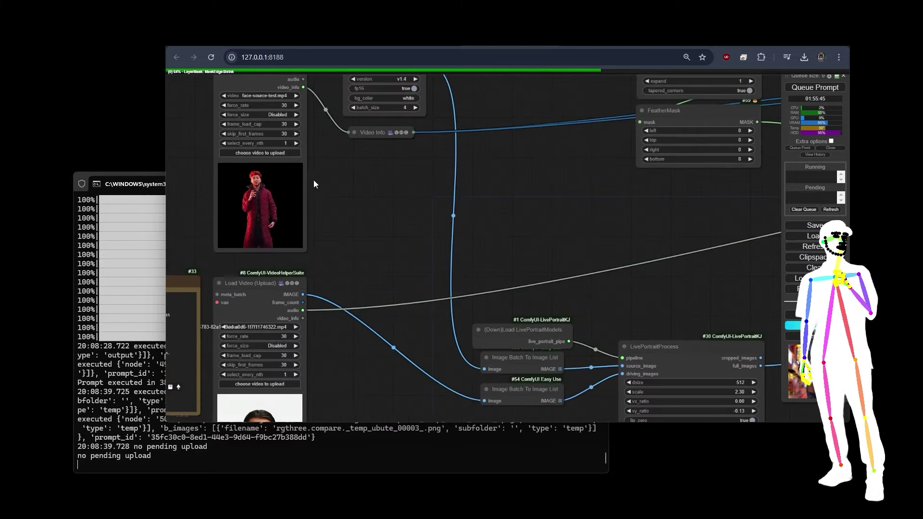
pyautogui.moveTo(314, 184); pyautogui.dragTo(333, 259)
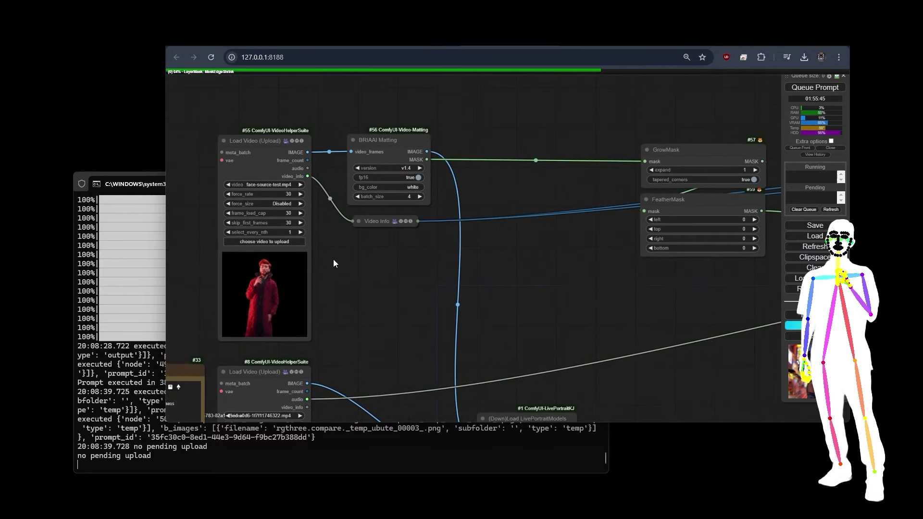
pyautogui.click(389, 140)
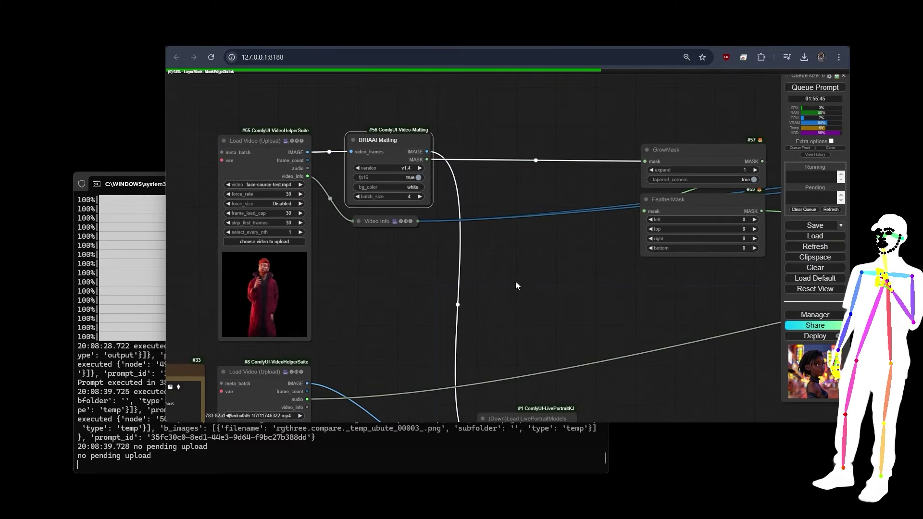
# Set skip_first_frames to 0 on the Load Video node of the bearded man's driving video.
pyautogui.moveTo(516, 281); pyautogui.dragTo(426, 53)
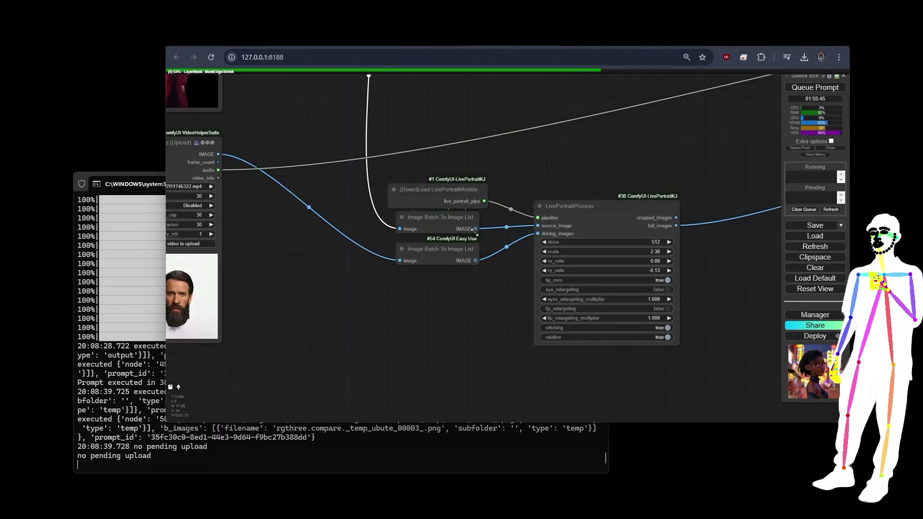
pyautogui.moveTo(350, 304); pyautogui.dragTo(454, 291)
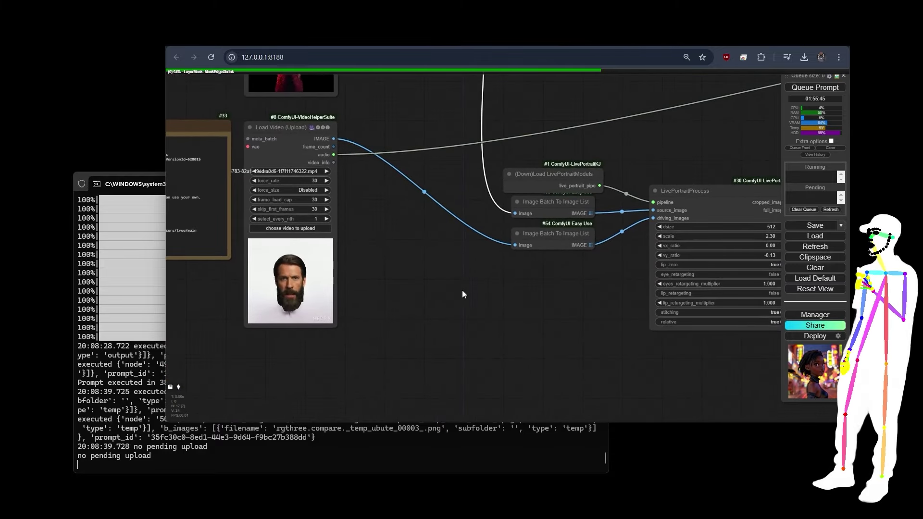
pyautogui.moveTo(379, 212); pyautogui.dragTo(460, 210)
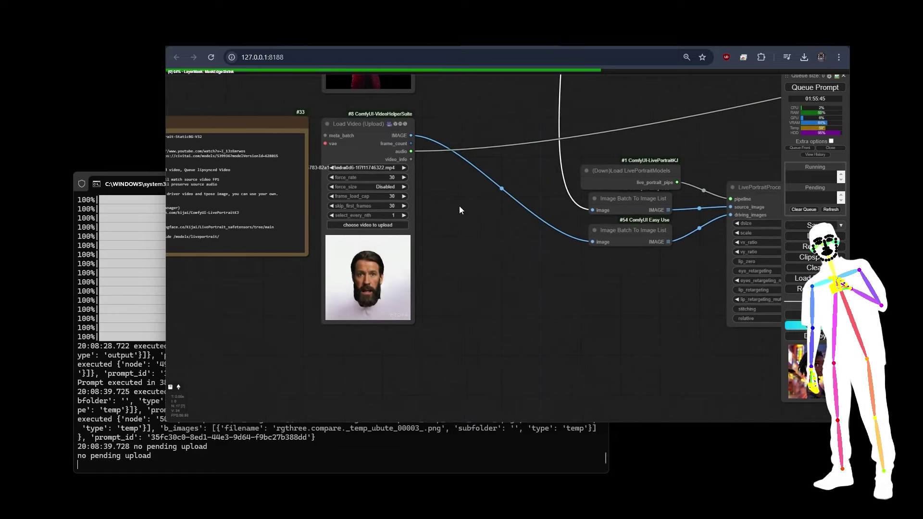
pyautogui.scroll(5, 442, 194)
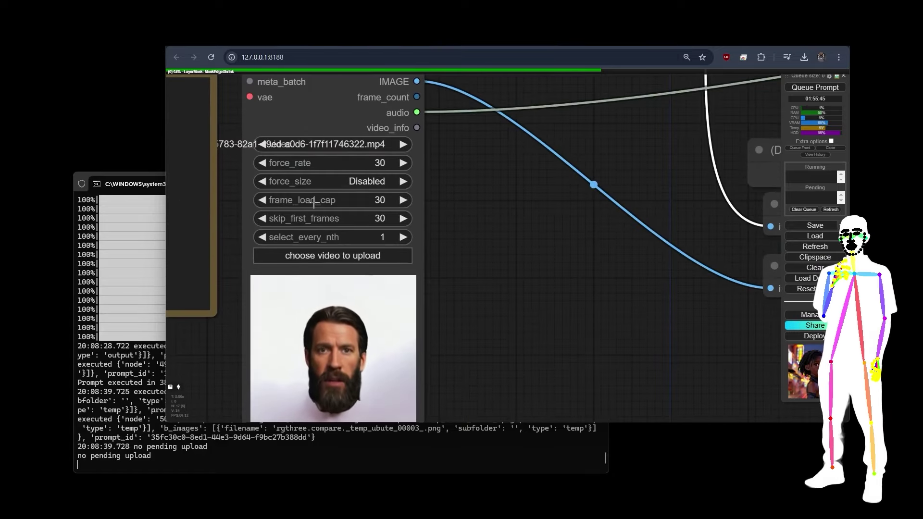
pyautogui.click(375, 220)
pyautogui.write('0')
pyautogui.press('Return')
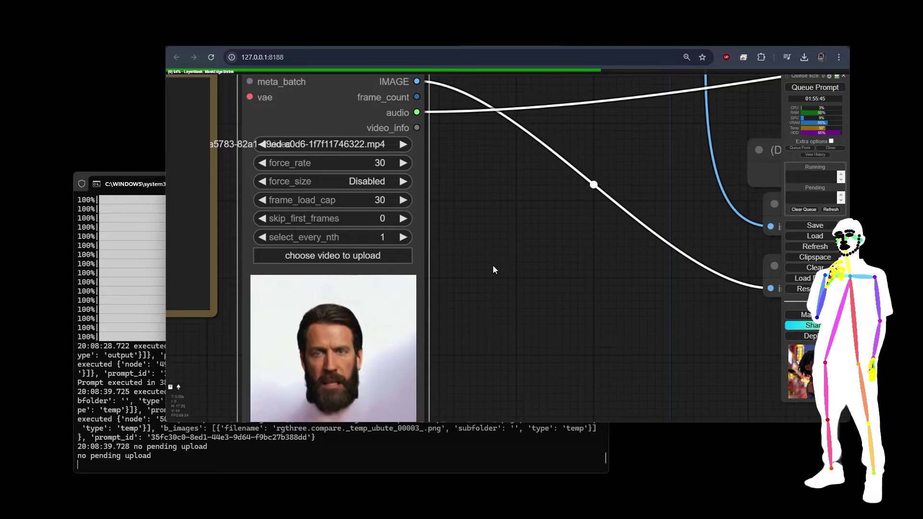
# Inspect the face of the red-coated figure up close in the source video preview.
pyautogui.scroll(-5, 503, 257)
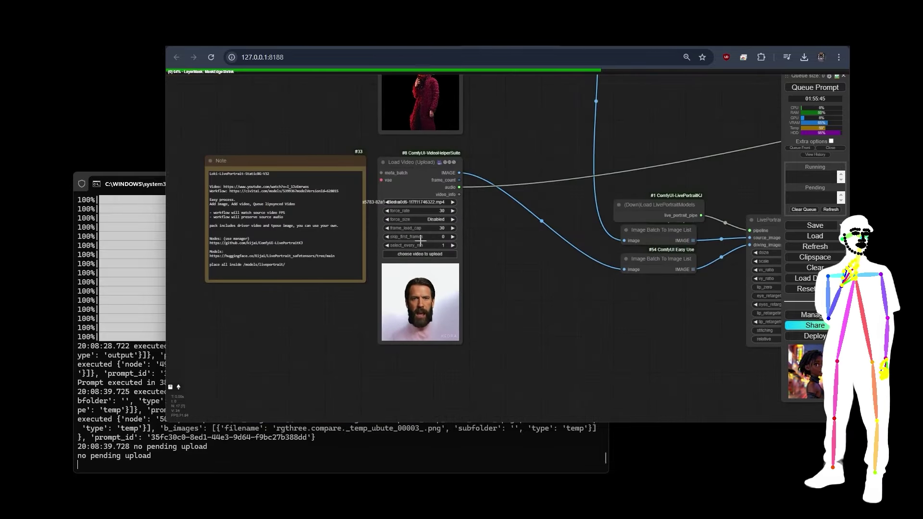
pyautogui.moveTo(520, 195); pyautogui.dragTo(461, 81)
pyautogui.scroll(6, 461, 239)
pyautogui.moveTo(468, 270); pyautogui.dragTo(442, 445)
pyautogui.moveTo(441, 236); pyautogui.dragTo(428, 305)
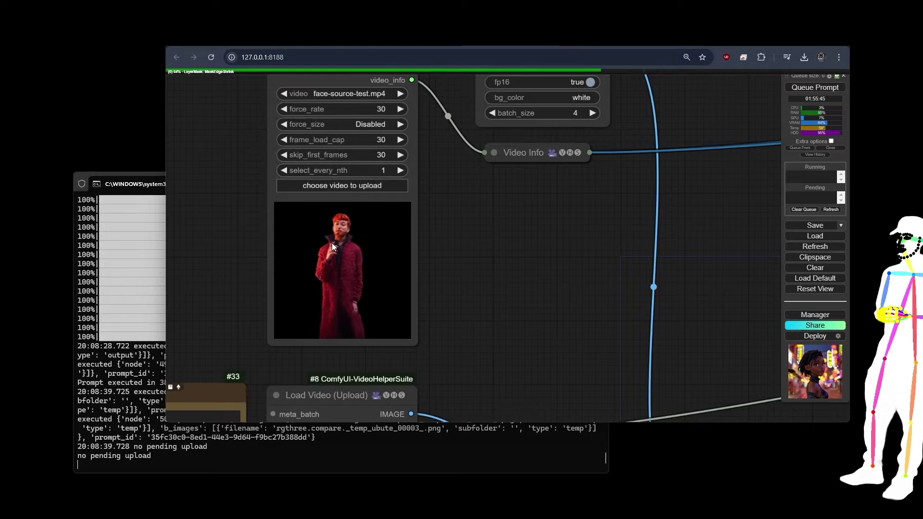
pyautogui.scroll(10, 341, 237)
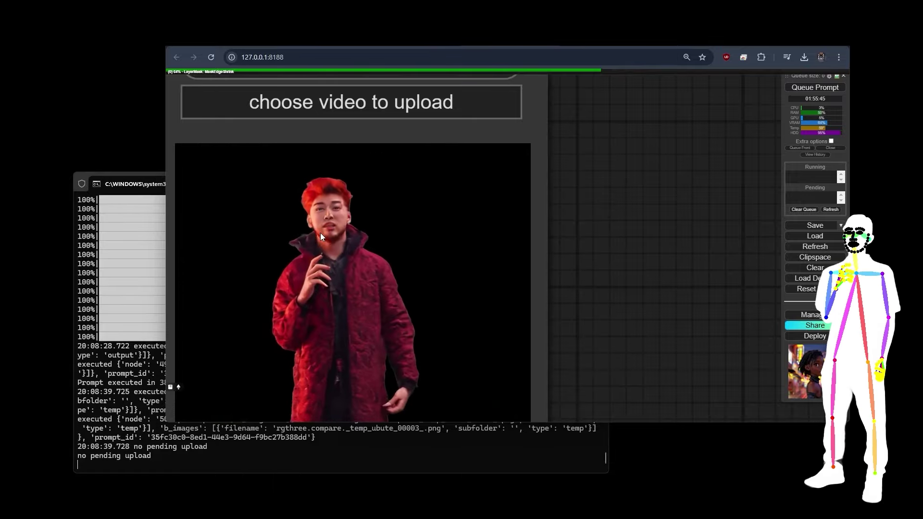
pyautogui.scroll(-8, 346, 226)
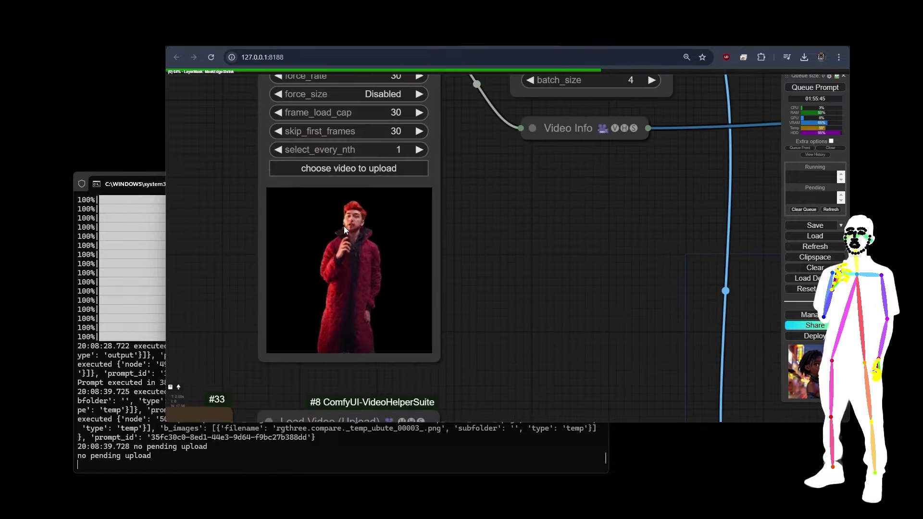
pyautogui.scroll(8, 345, 226)
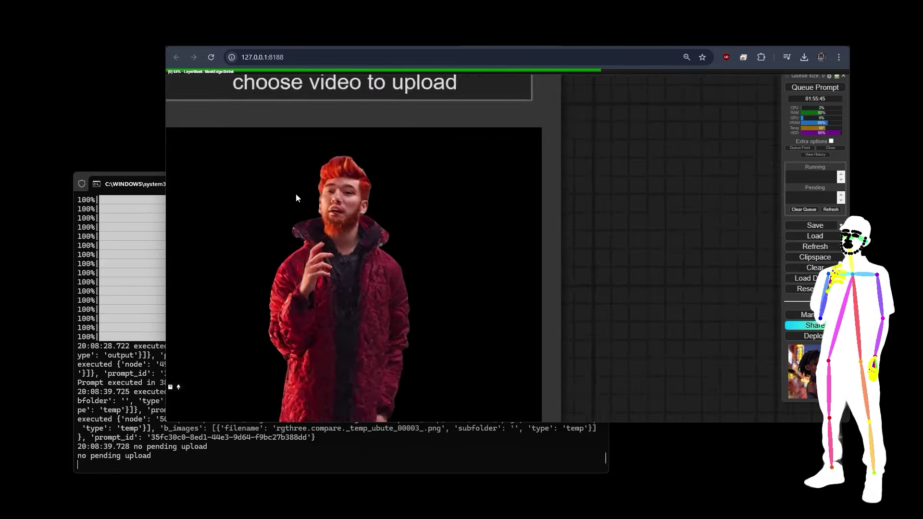
pyautogui.scroll(-6, 296, 197)
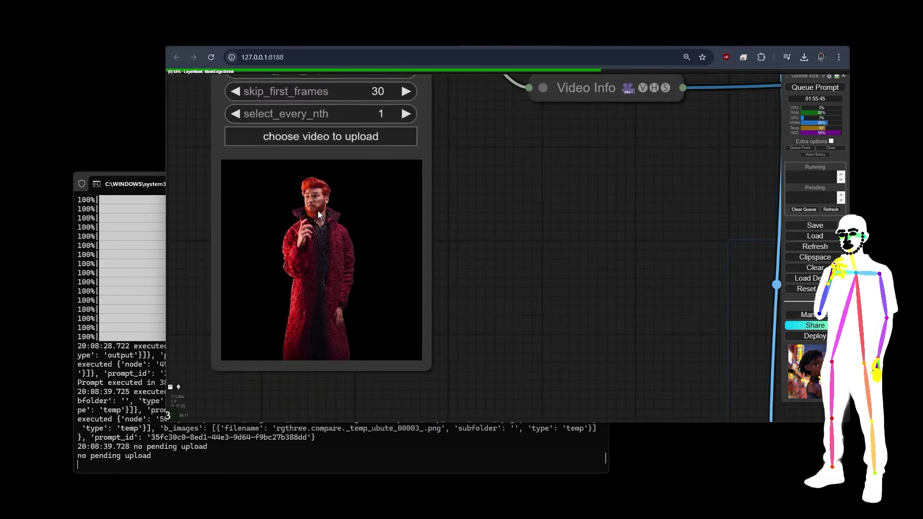
pyautogui.scroll(6, 318, 210)
pyautogui.scroll(-6, 307, 203)
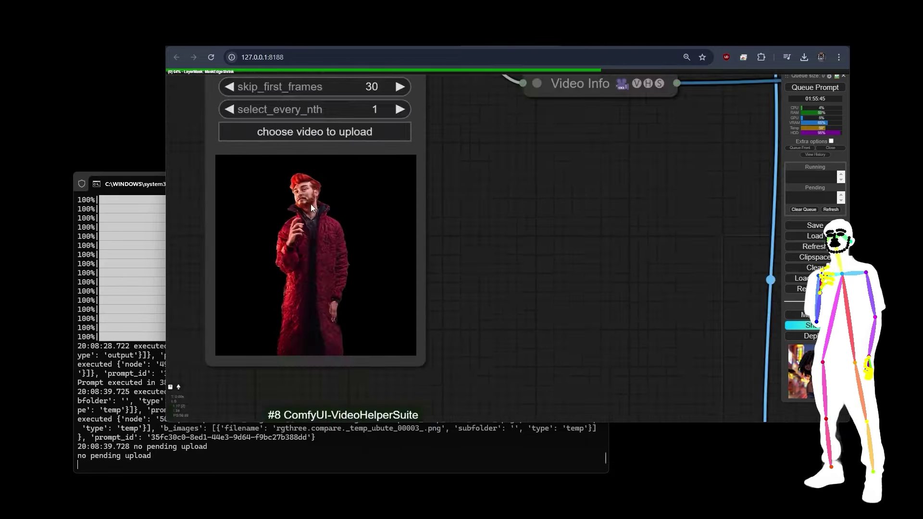
# Trace how the source and driving videos pass through the Image Batch To Image List nodes into LivePortraitProcess.
pyautogui.scroll(-4, 310, 204)
pyautogui.moveTo(457, 247); pyautogui.dragTo(323, 253)
pyautogui.scroll(-5, 332, 249)
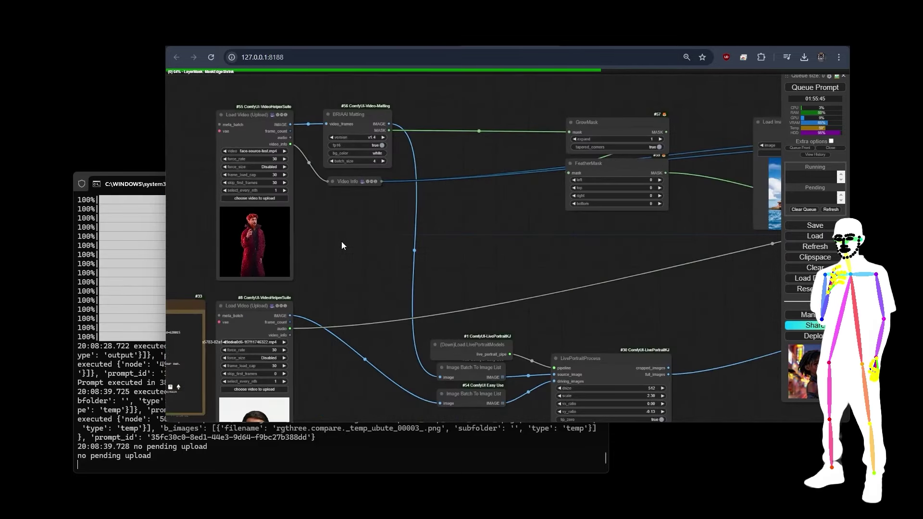
pyautogui.scroll(-3, 341, 242)
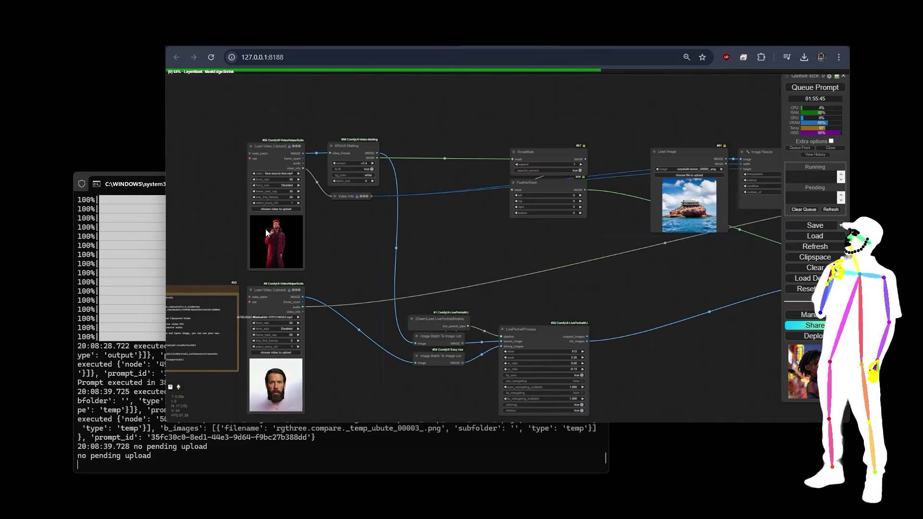
pyautogui.scroll(6, 272, 231)
pyautogui.scroll(-6, 272, 231)
pyautogui.moveTo(410, 381); pyautogui.dragTo(397, 305)
pyautogui.moveTo(319, 167); pyautogui.dragTo(384, 196)
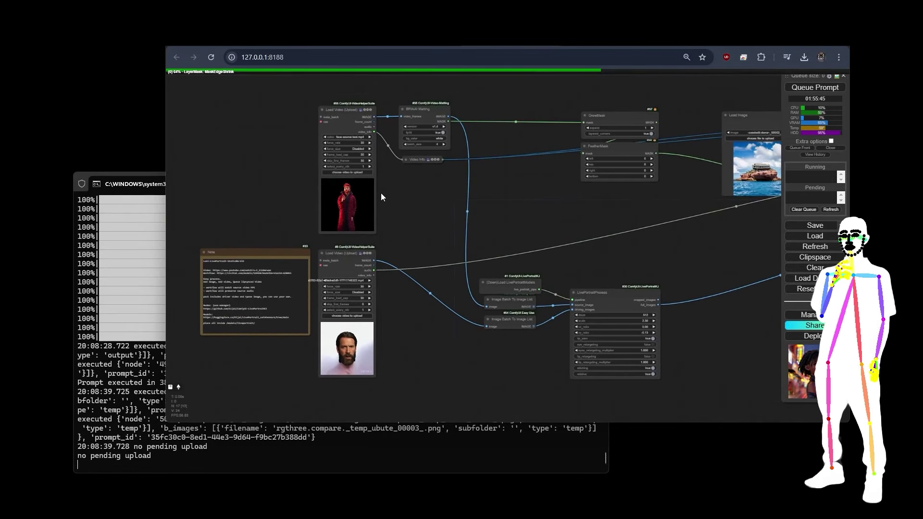
pyautogui.scroll(5, 381, 196)
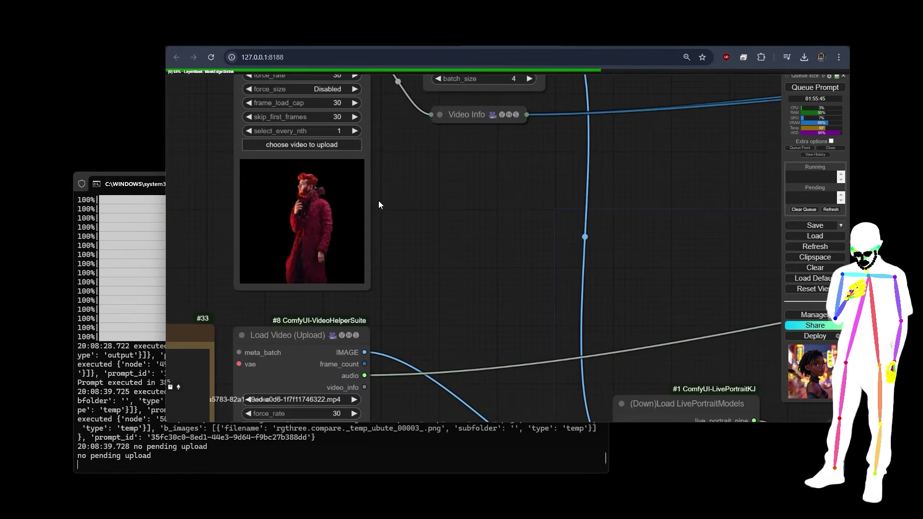
pyautogui.moveTo(424, 205); pyautogui.dragTo(483, 13)
pyautogui.moveTo(509, 333); pyautogui.dragTo(269, 255)
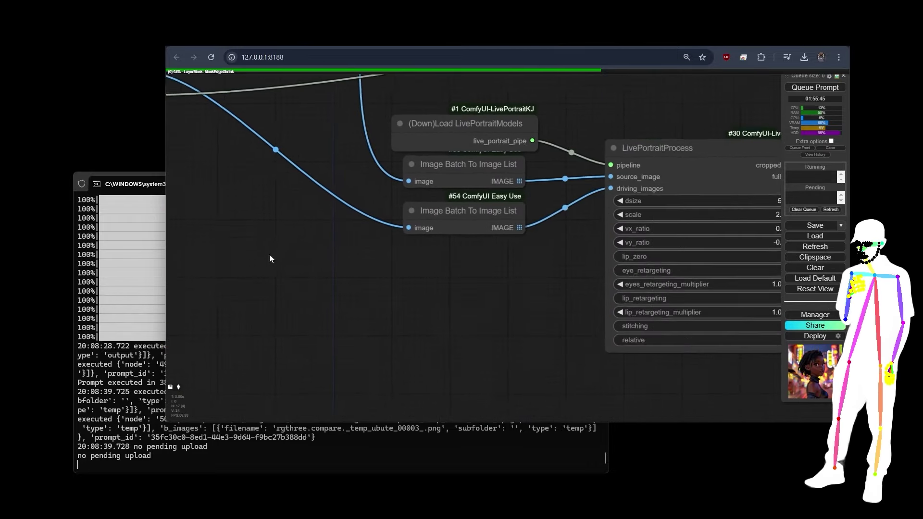
# Examine the background Load Image and Image Resize nodes and their path into Image Composite From Mask Batch.
pyautogui.scroll(-1, 269, 259)
pyautogui.scroll(-9, 249, 317)
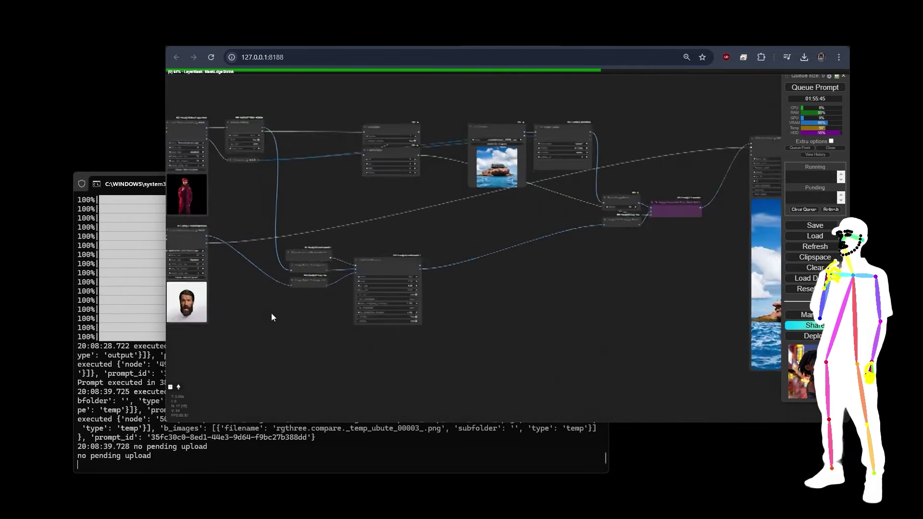
pyautogui.scroll(-2, 271, 318)
pyautogui.scroll(10, 480, 221)
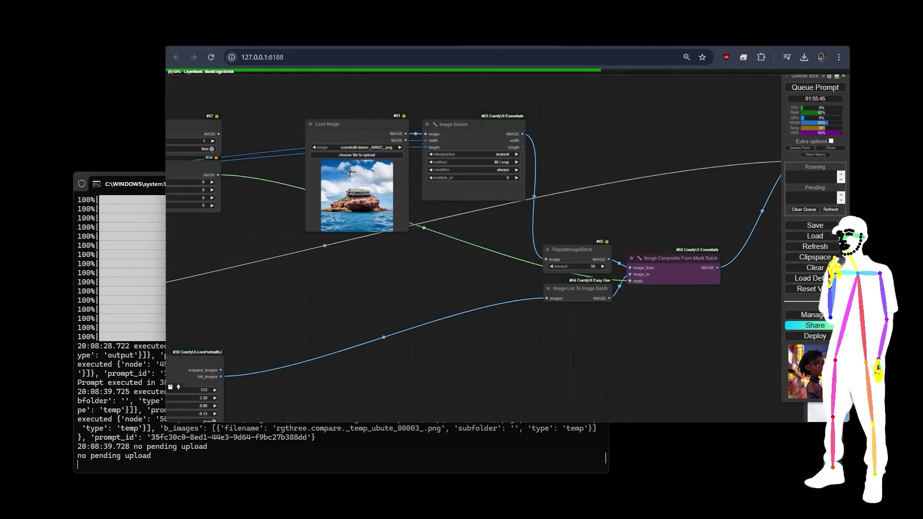
pyautogui.scroll(6, 350, 190)
pyautogui.scroll(-2, 376, 304)
pyautogui.moveTo(425, 348); pyautogui.dragTo(362, 336)
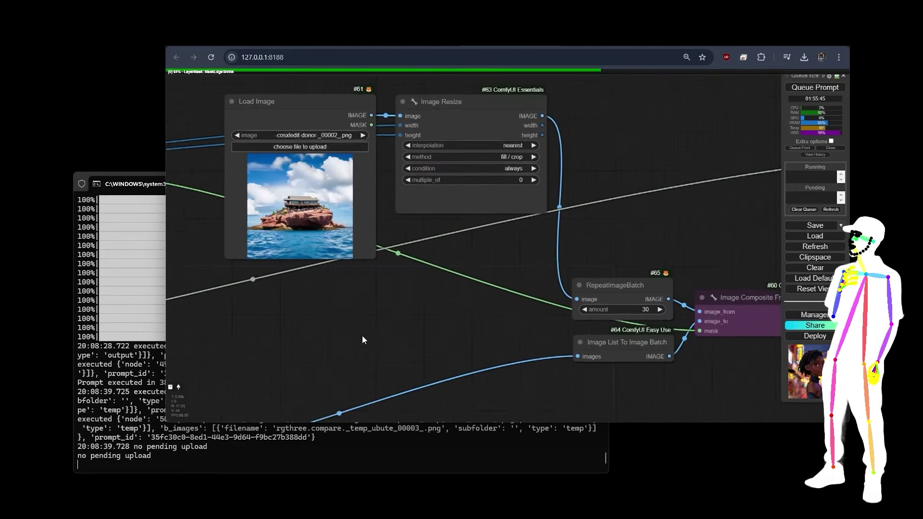
pyautogui.hscroll(4, 362, 336)
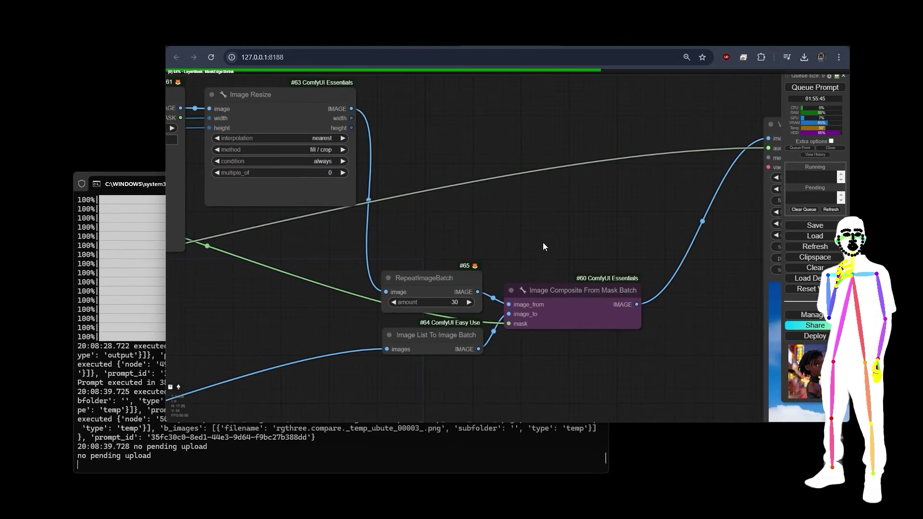
# Set skip_first_frames to 0 on the Load Video node of the face-source-test.mp4 source video.
pyautogui.scroll(-6, 543, 246)
pyautogui.hscroll(-3, 459, 265)
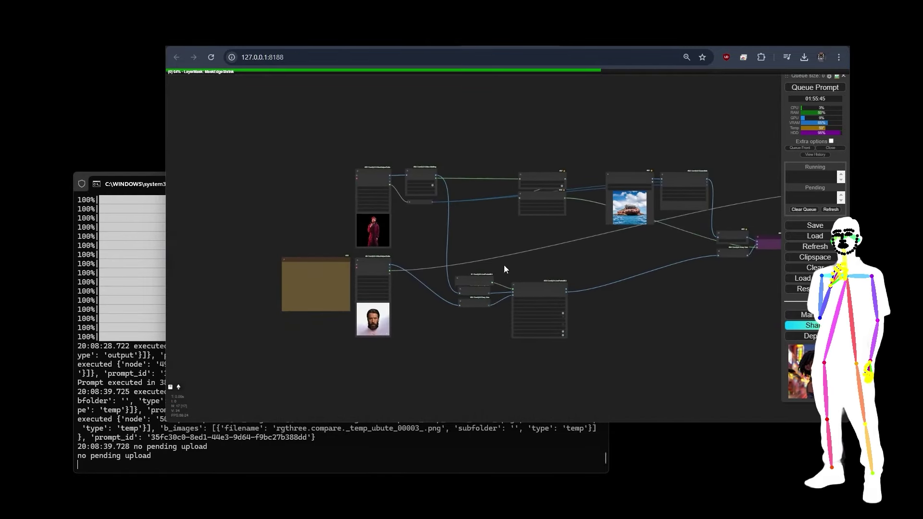
pyautogui.scroll(6, 408, 281)
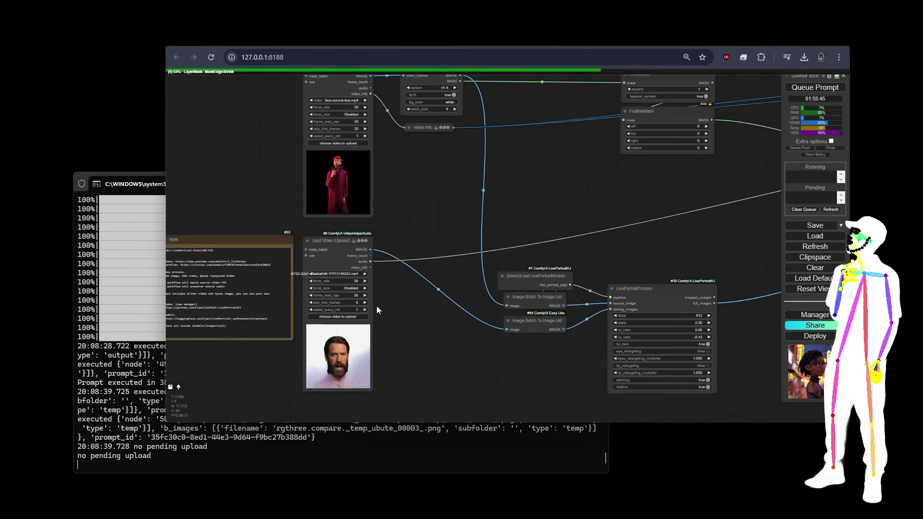
pyautogui.scroll(6, 382, 300)
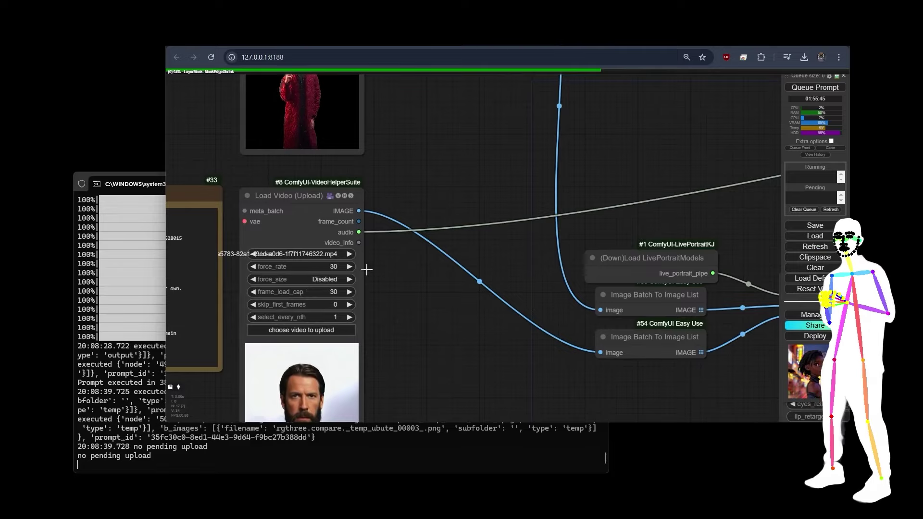
pyautogui.scroll(4, 366, 269)
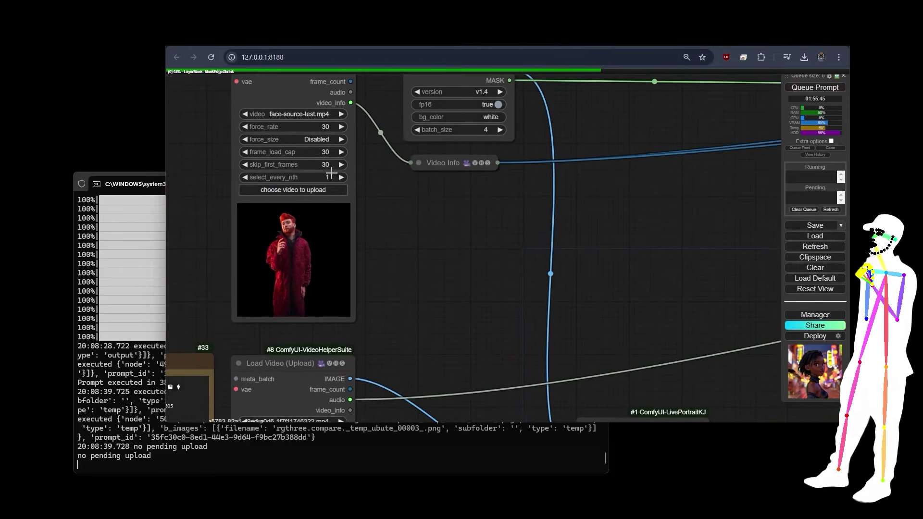
pyautogui.click(319, 165)
pyautogui.write('0')
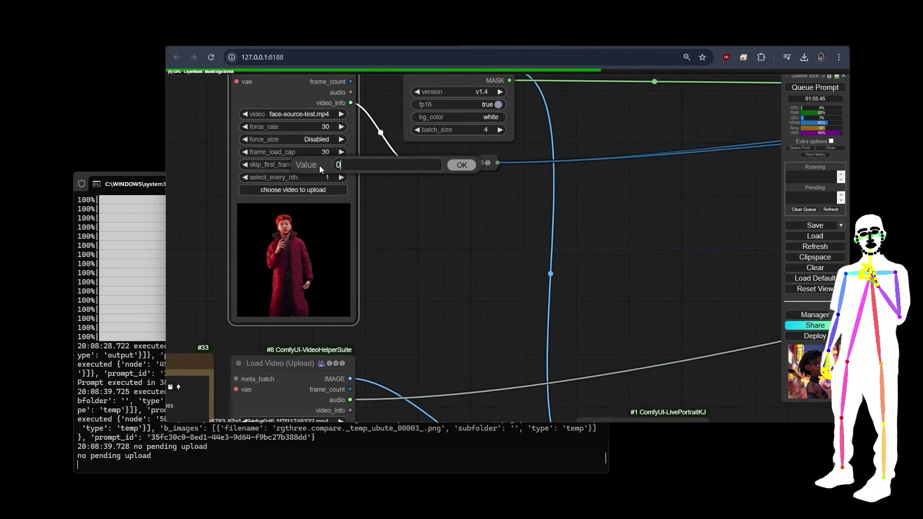
pyautogui.press('Return')
pyautogui.scroll(-1, 178, 198)
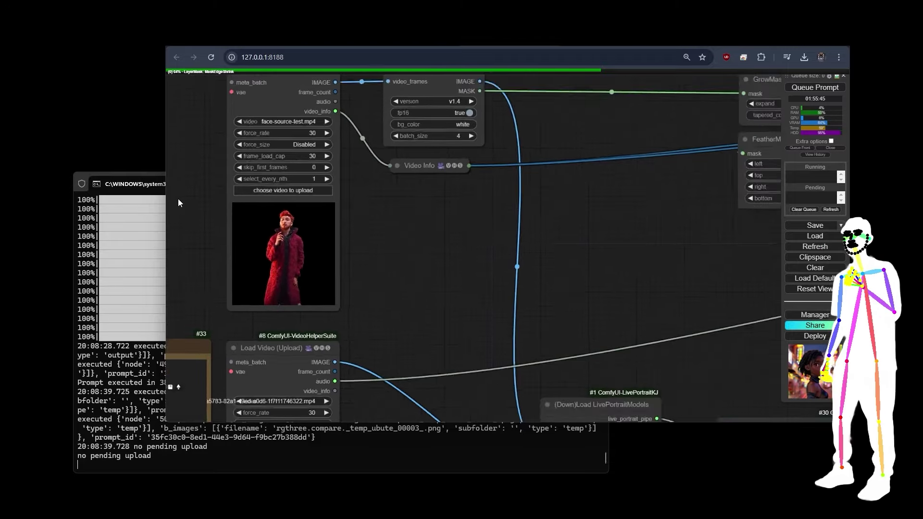
# Examine the RepeatImageBatch node and follow the composited frames through Image Composite From Mask Batch into the Video Combine preview.
pyautogui.scroll(-10, 178, 198)
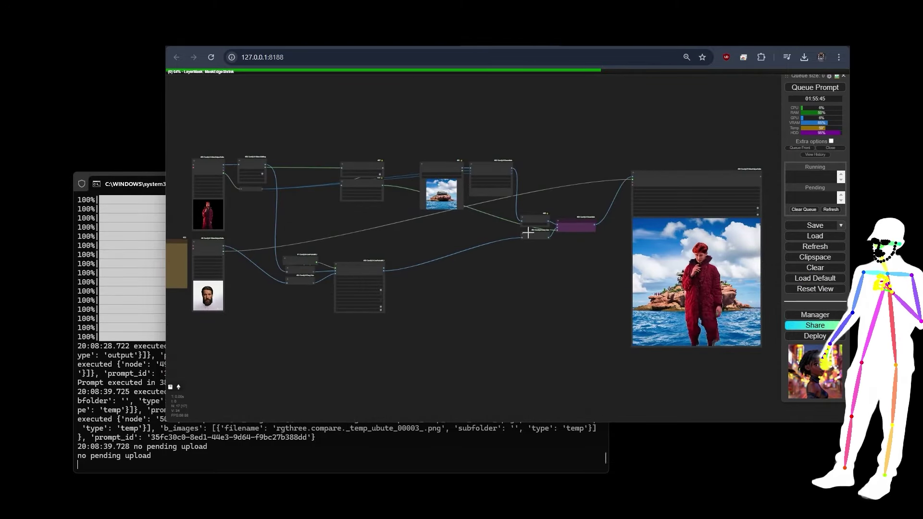
pyautogui.scroll(10, 528, 233)
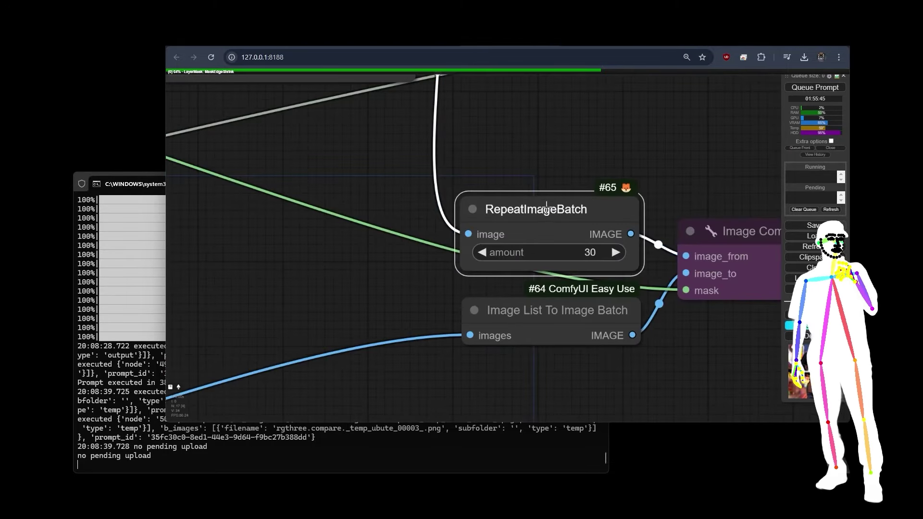
pyautogui.scroll(-5, 613, 137)
pyautogui.scroll(-2, 494, 166)
pyautogui.moveTo(495, 166); pyautogui.dragTo(477, 263)
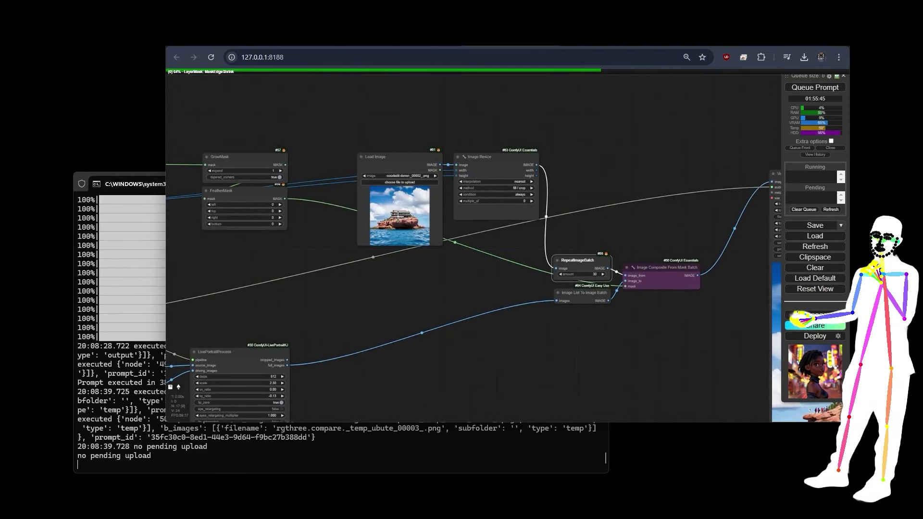
pyautogui.moveTo(643, 333); pyautogui.dragTo(215, 252)
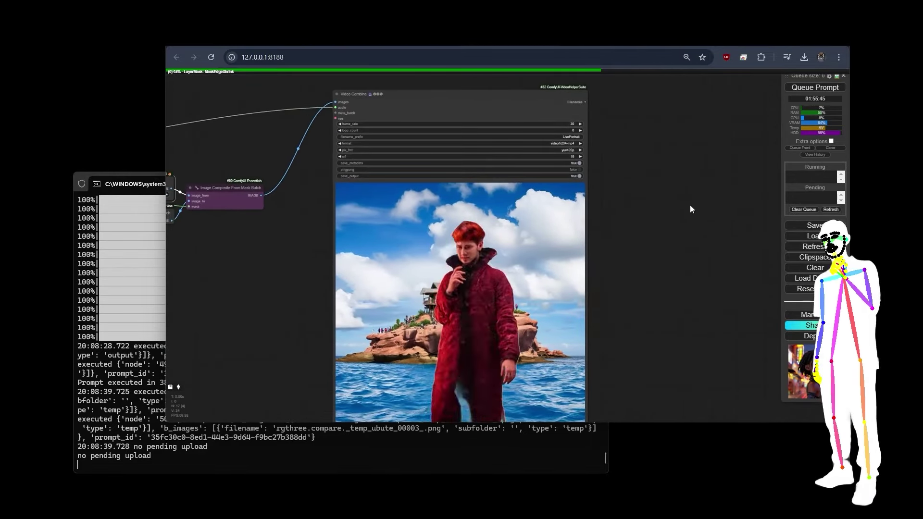
pyautogui.scroll(-5, 685, 209)
pyautogui.moveTo(523, 279); pyautogui.dragTo(490, 259)
pyautogui.scroll(5, 433, 252)
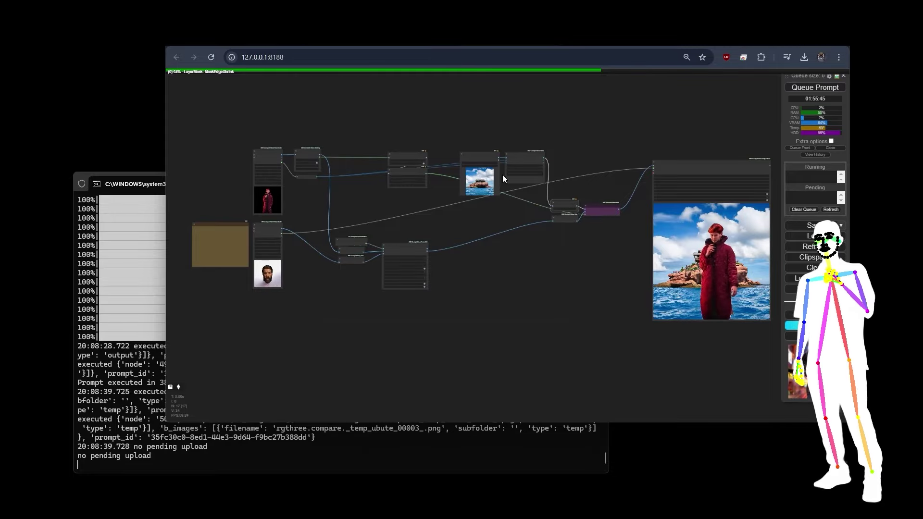
# Set the background's Image Resize method to keep proportion.
pyautogui.scroll(10, 501, 173)
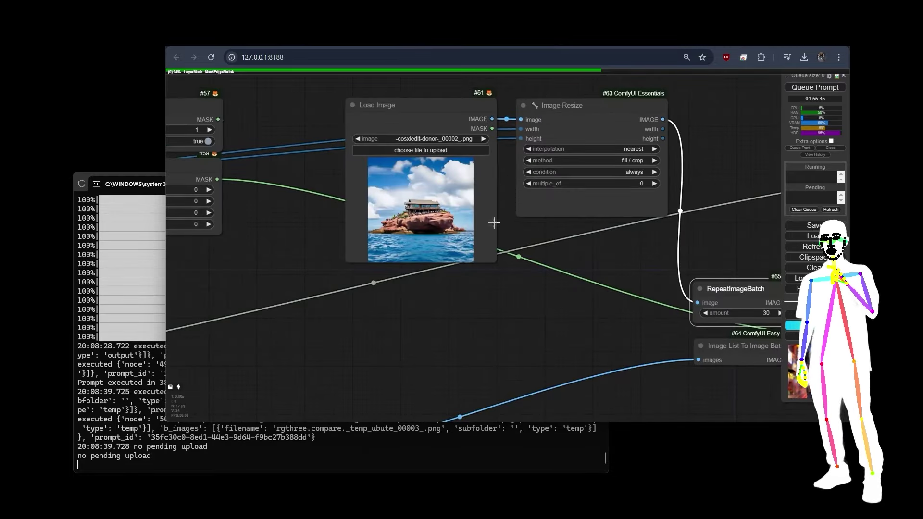
pyautogui.scroll(-7, 586, 249)
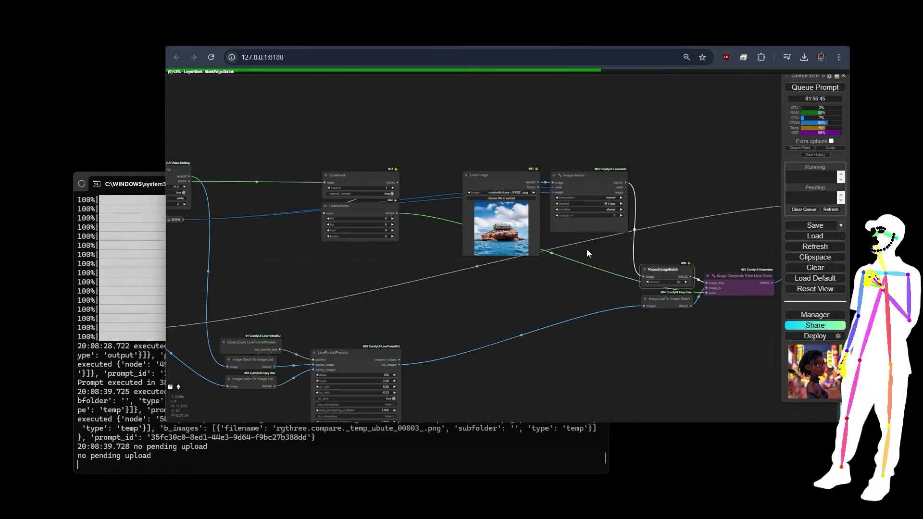
pyautogui.moveTo(556, 288); pyautogui.dragTo(406, 290)
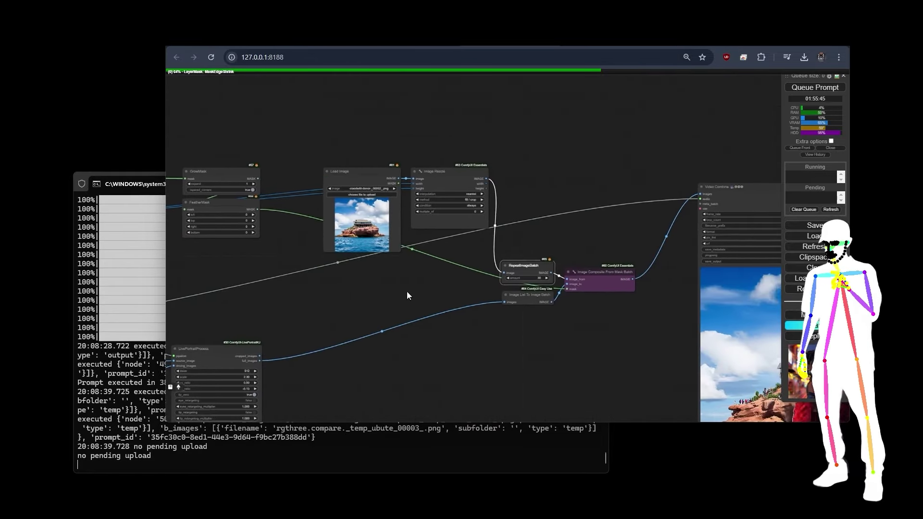
pyautogui.scroll(5, 435, 239)
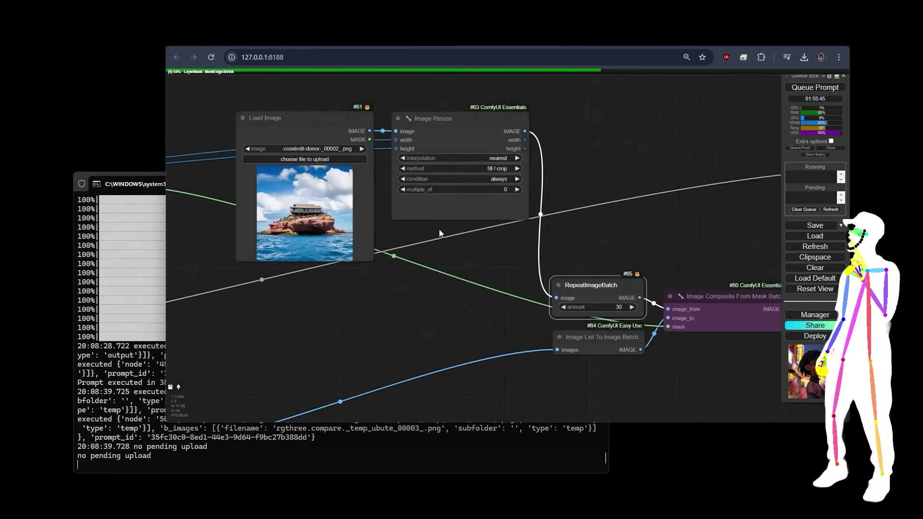
pyautogui.click(492, 168)
pyautogui.click(511, 178)
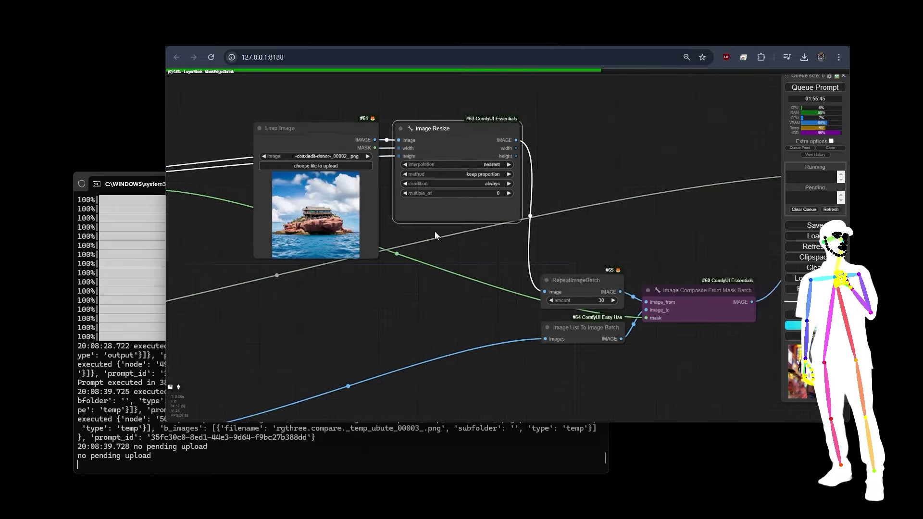
pyautogui.scroll(-5, 435, 235)
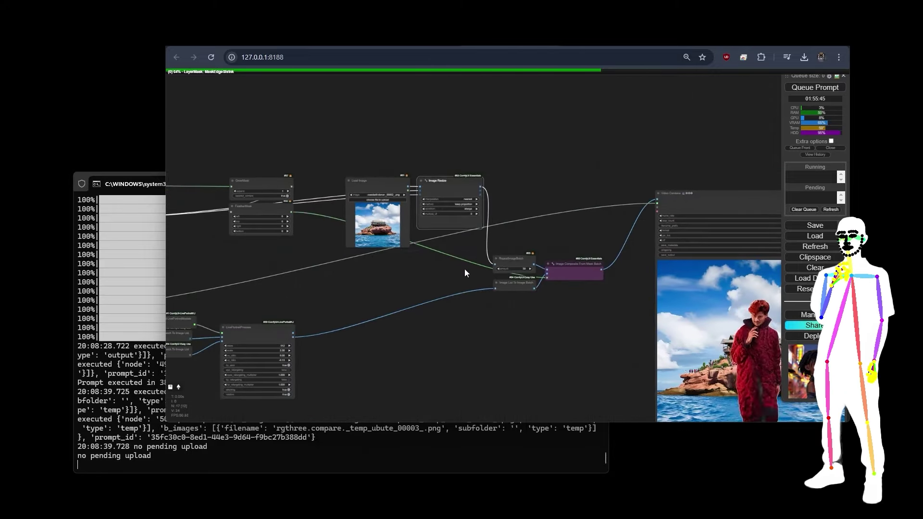
# Review the whole node graph from the source and driving videos through LivePortraitProcess to the Video Combine result.
pyautogui.moveTo(473, 370); pyautogui.dragTo(377, 243)
pyautogui.moveTo(296, 260); pyautogui.dragTo(526, 353)
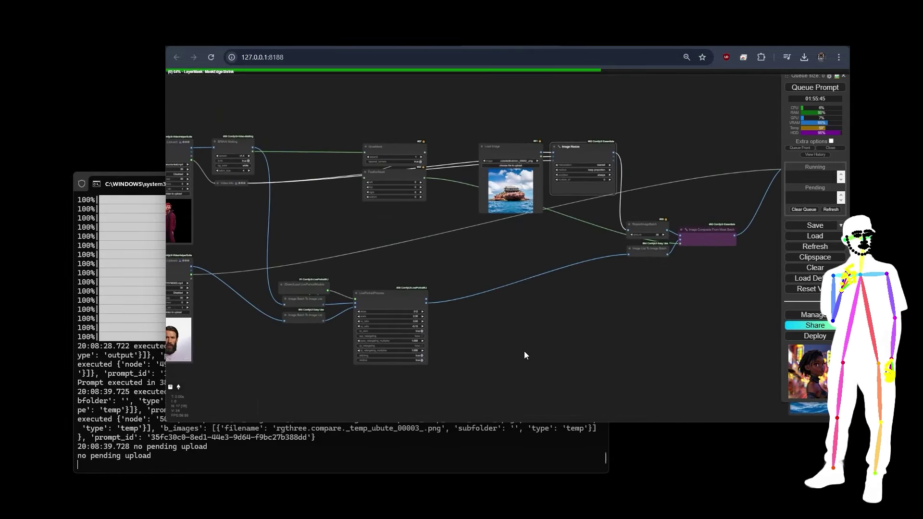
pyautogui.scroll(-2, 511, 327)
pyautogui.scroll(-3, 529, 246)
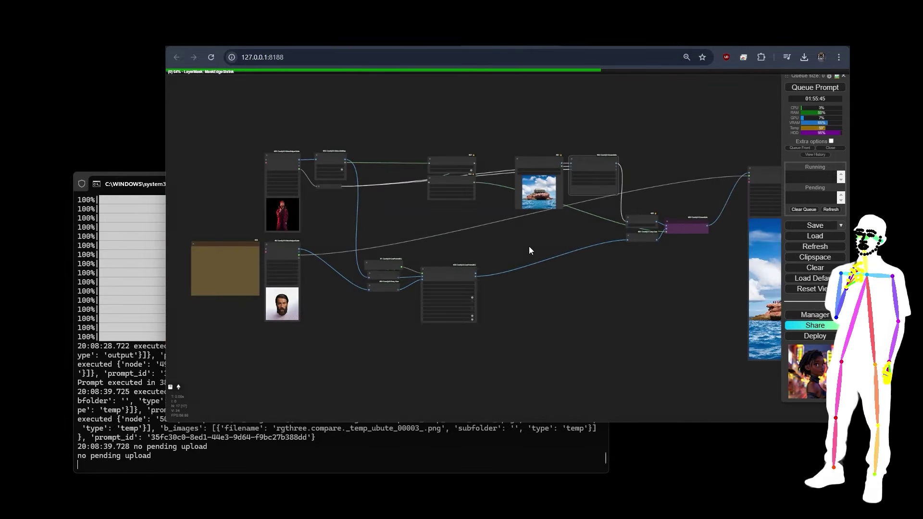
pyautogui.scroll(-2, 528, 246)
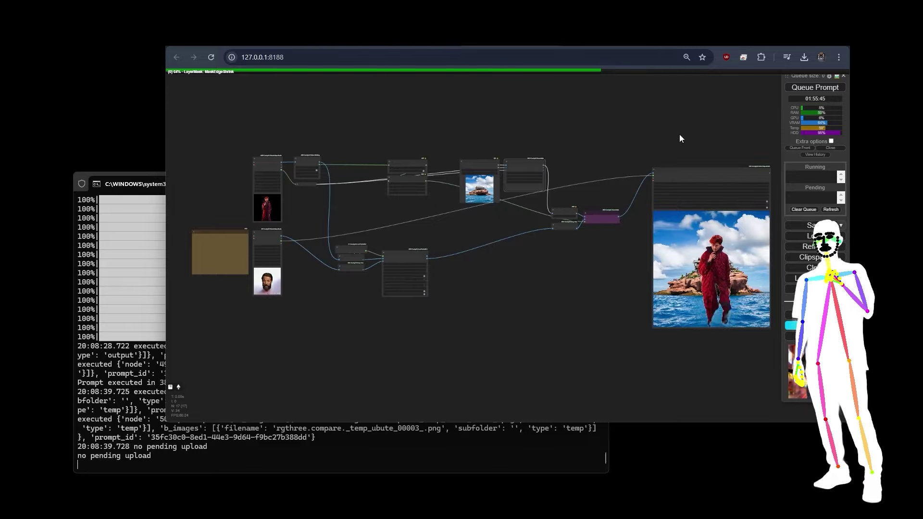
pyautogui.scroll(2, 497, 209)
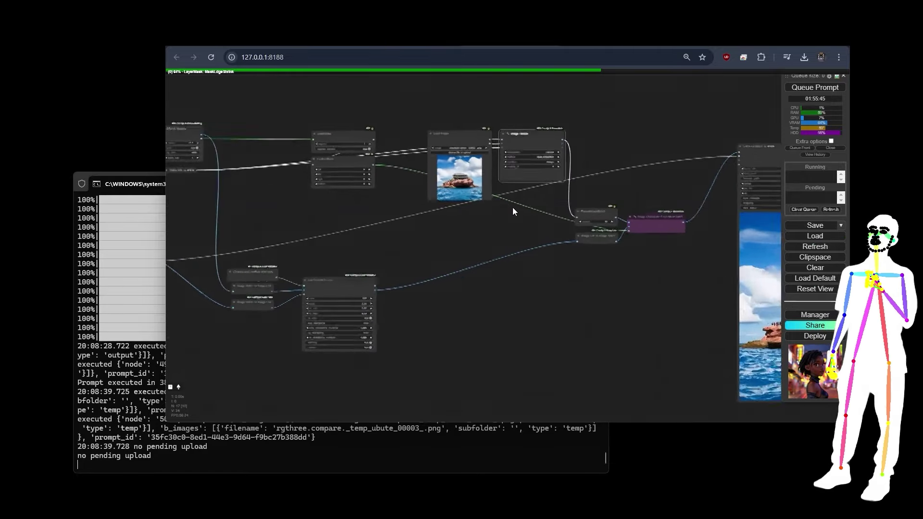
pyautogui.scroll(-3, 513, 210)
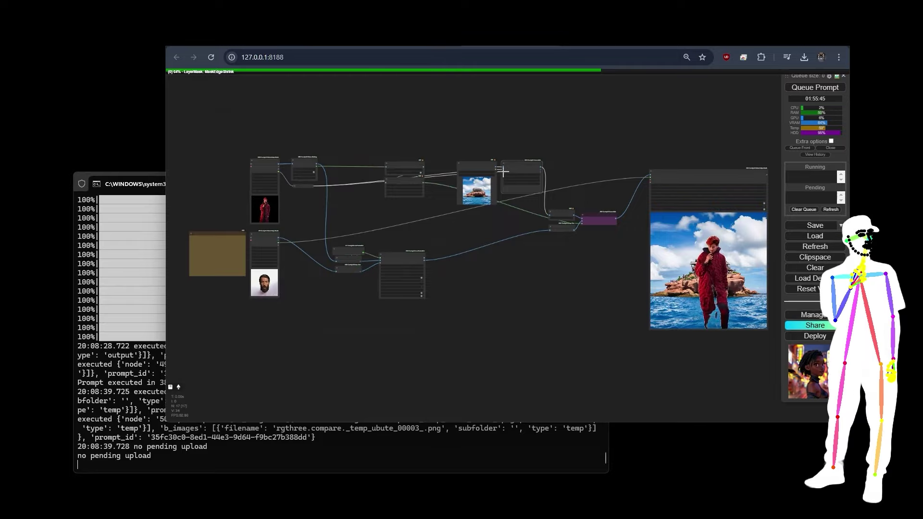
pyautogui.scroll(5, 502, 171)
pyautogui.moveTo(321, 261); pyautogui.dragTo(243, 208)
pyautogui.scroll(-6, 339, 287)
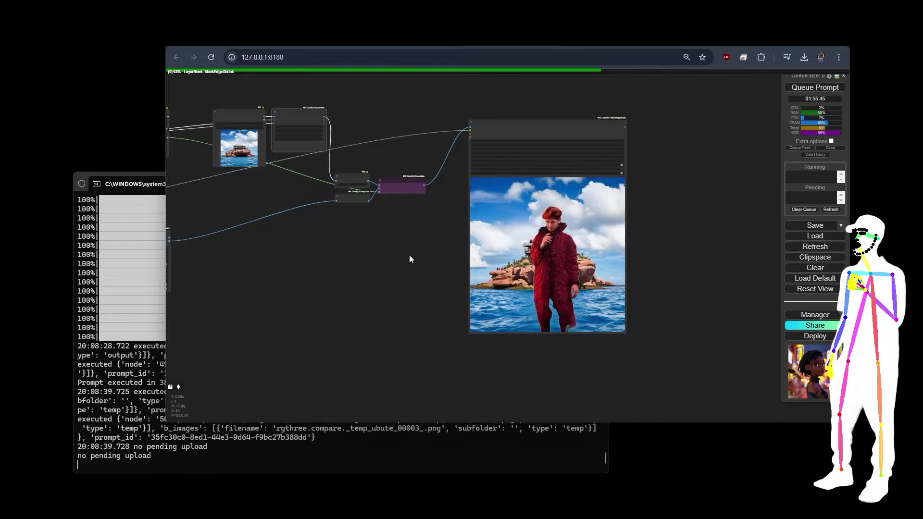
pyautogui.scroll(5, 408, 260)
pyautogui.scroll(-5, 399, 264)
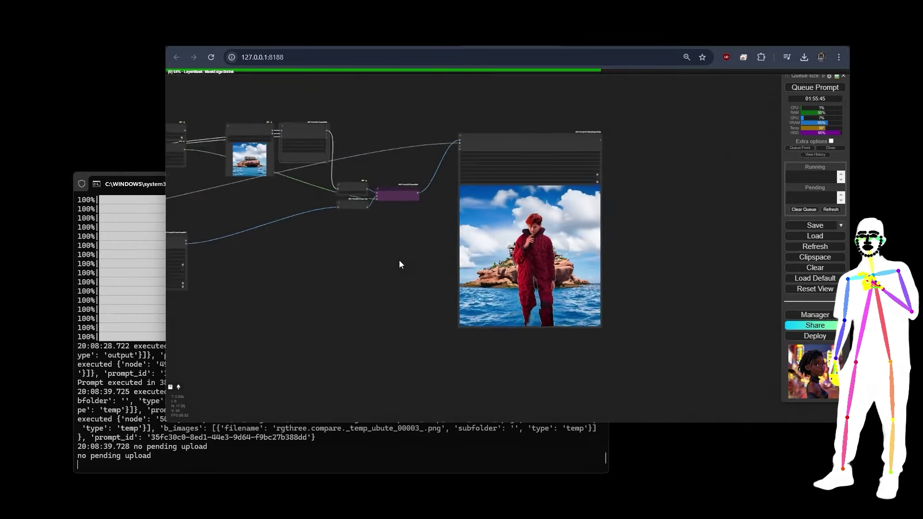
pyautogui.moveTo(456, 264); pyautogui.dragTo(495, 268)
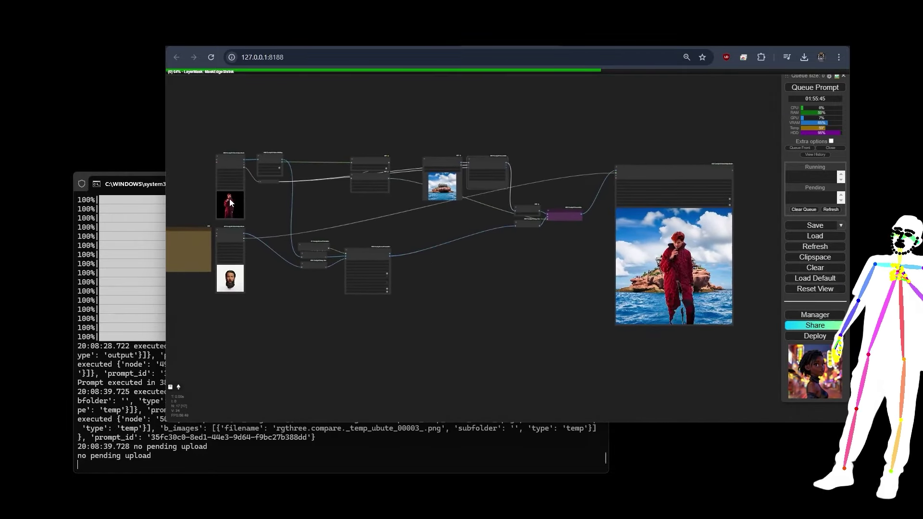
# Examine how the BRIAI Matting node's image and mask outputs feed LivePortrait and the GrowMask and FeatherMask nodes.
pyautogui.scroll(8, 230, 203)
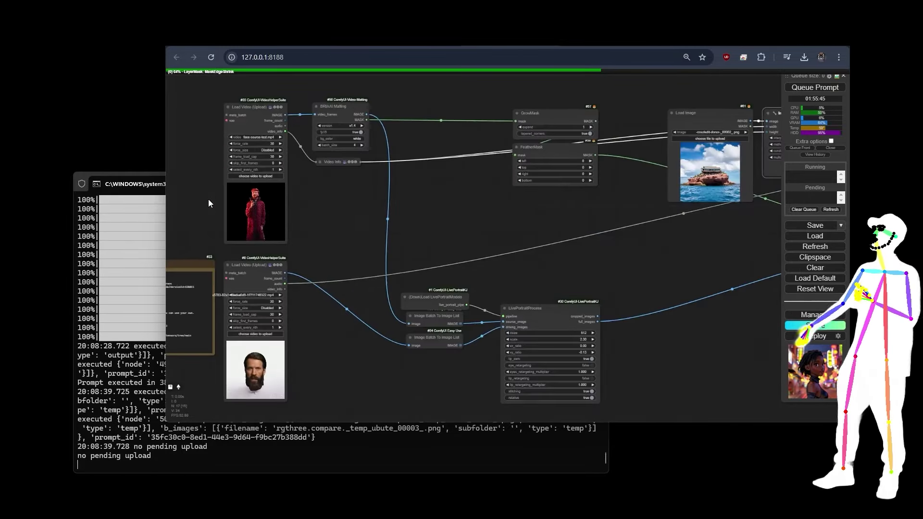
pyautogui.scroll(-6, 203, 208)
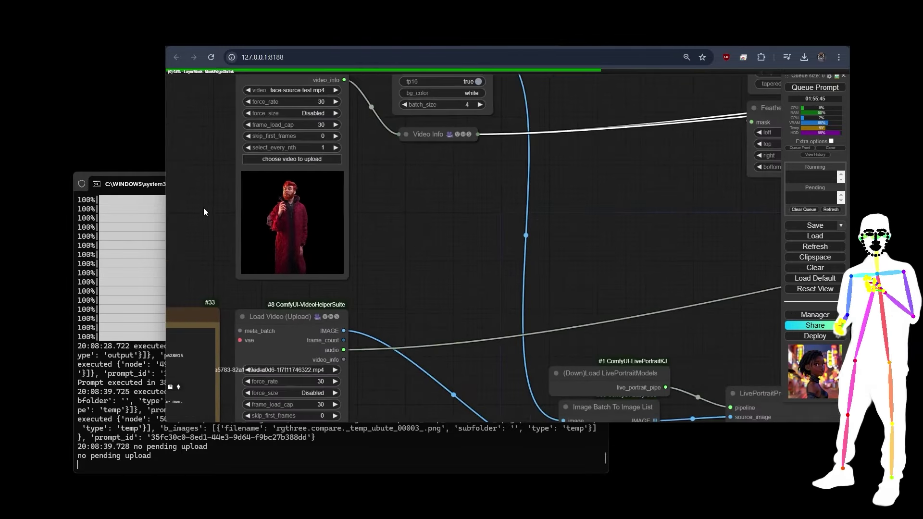
pyautogui.moveTo(342, 249); pyautogui.dragTo(356, 230)
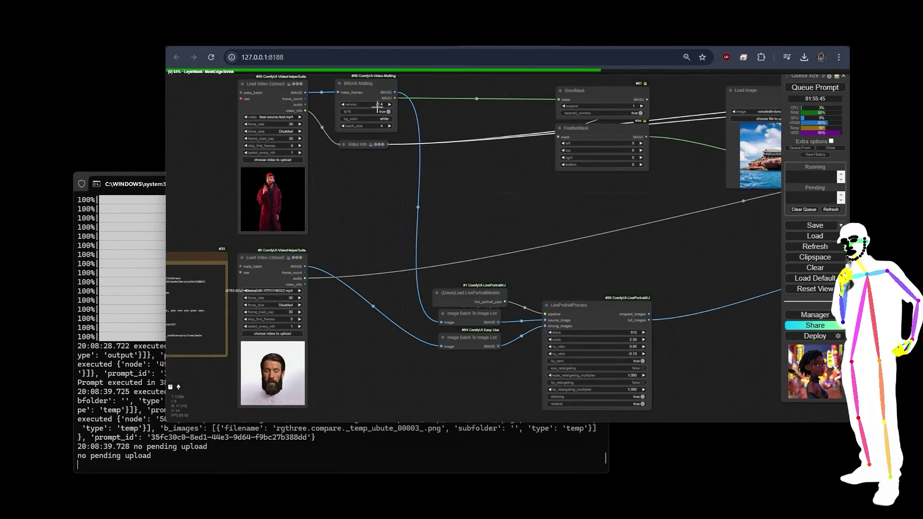
pyautogui.click(346, 100)
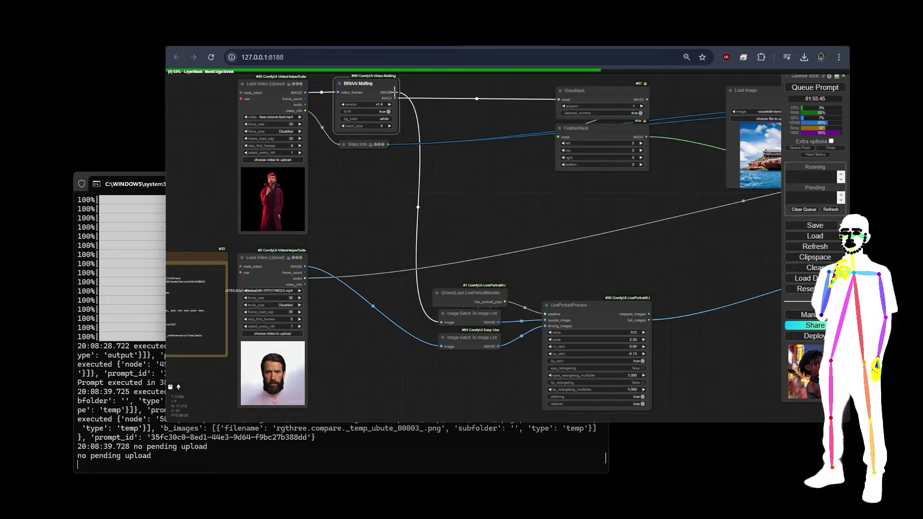
pyautogui.moveTo(615, 244); pyautogui.dragTo(334, 331)
pyautogui.scroll(7, 316, 193)
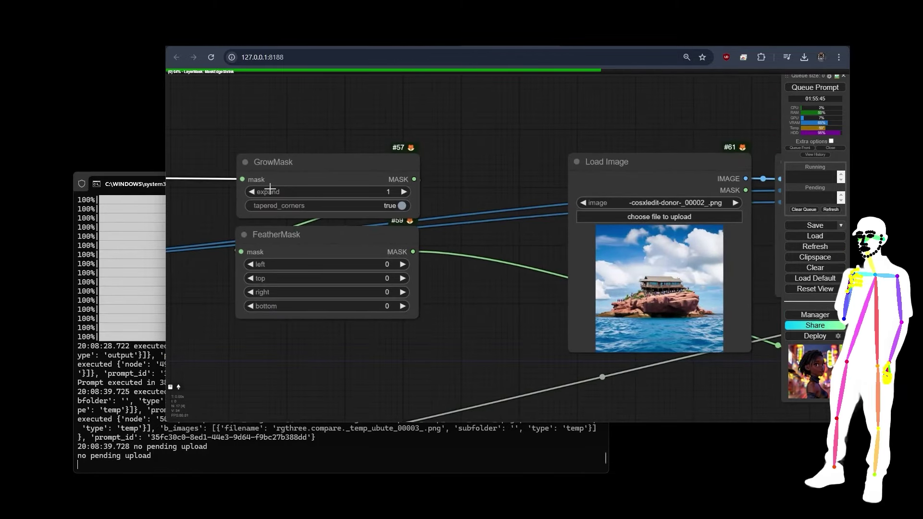
pyautogui.scroll(-5, 269, 188)
pyautogui.moveTo(269, 284); pyautogui.dragTo(481, 219)
pyautogui.scroll(-4, 445, 212)
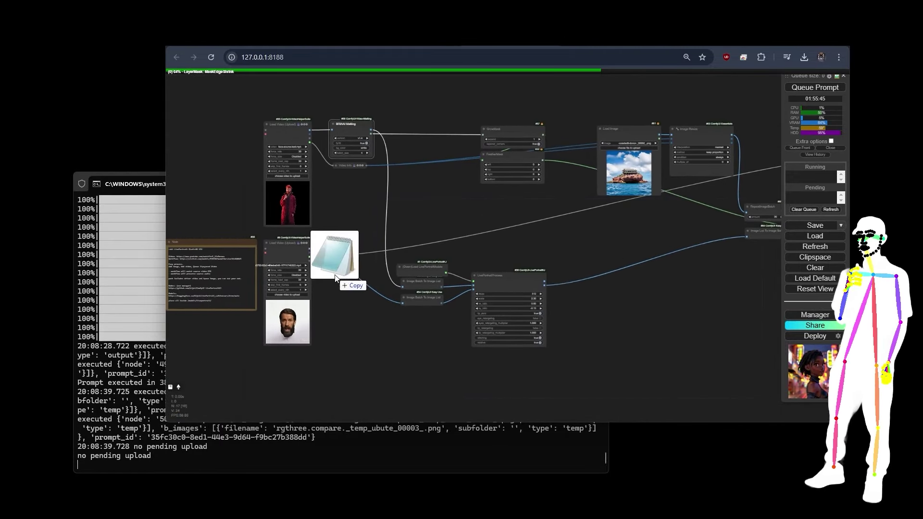
# Load another LivePortrait workflow file onto the canvas in place of the current graph.
pyautogui.moveTo(337, 282); pyautogui.dragTo(407, 215)
pyautogui.scroll(-3, 209, 163)
pyautogui.scroll(-5, 211, 166)
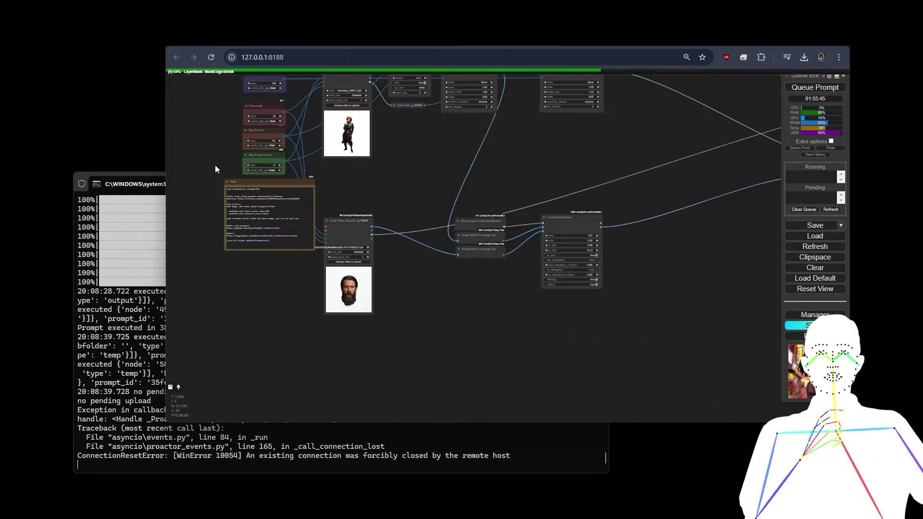
# Inspect the red-haired armored figure up close in the faceswap_00001.mp4 source video preview.
pyautogui.moveTo(448, 146); pyautogui.dragTo(442, 226)
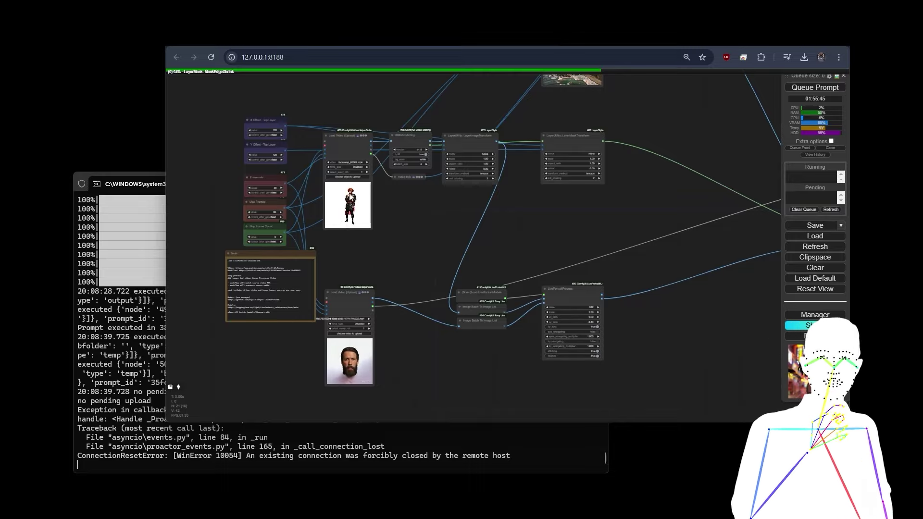
pyautogui.scroll(10, 338, 198)
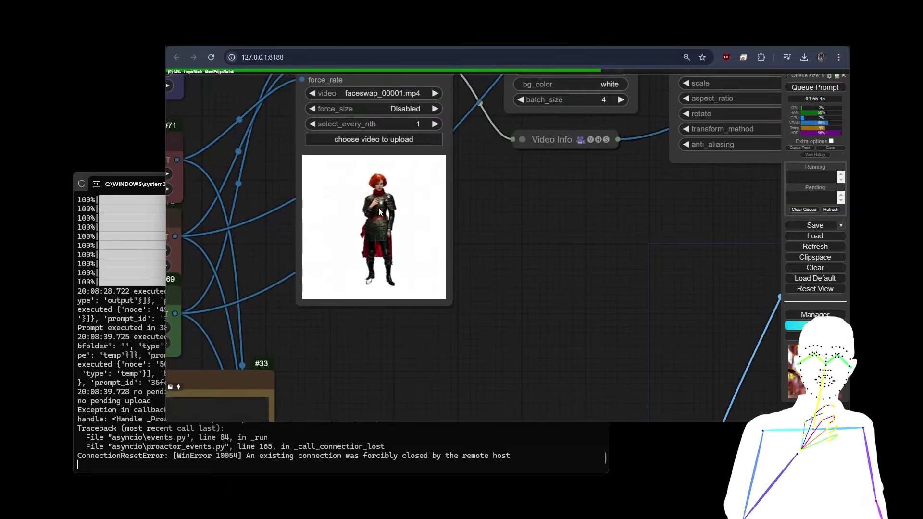
pyautogui.scroll(6, 379, 207)
pyautogui.scroll(4, 370, 163)
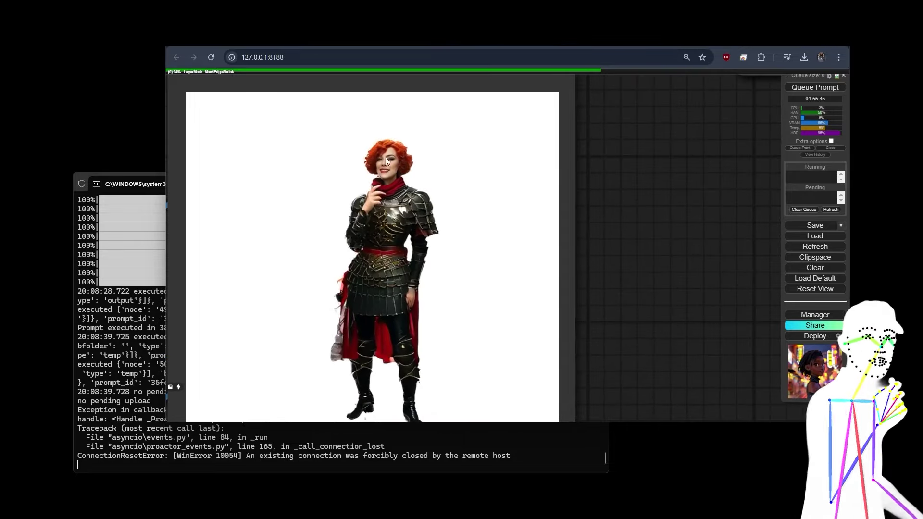
# Compare the red-haired figure's source video with the bearded man's driving video and review their Load Video nodes.
pyautogui.scroll(-6, 368, 198)
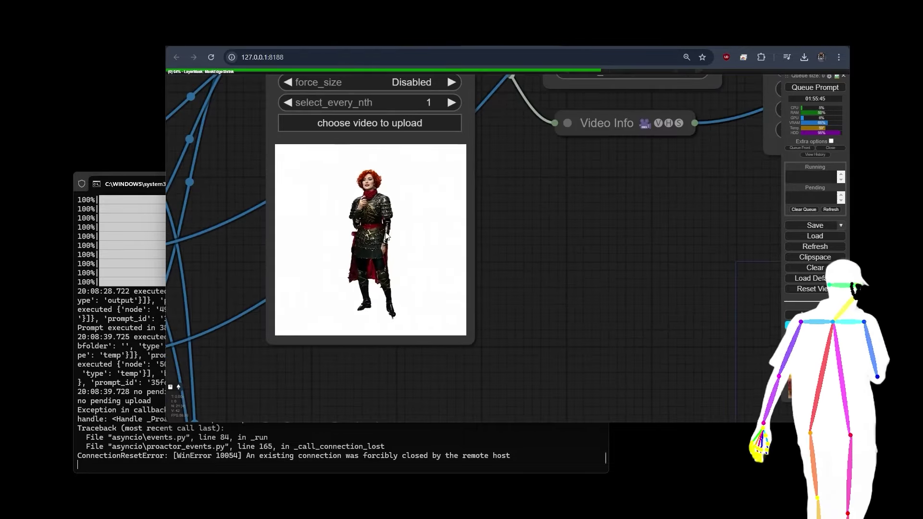
pyautogui.scroll(-5, 400, 249)
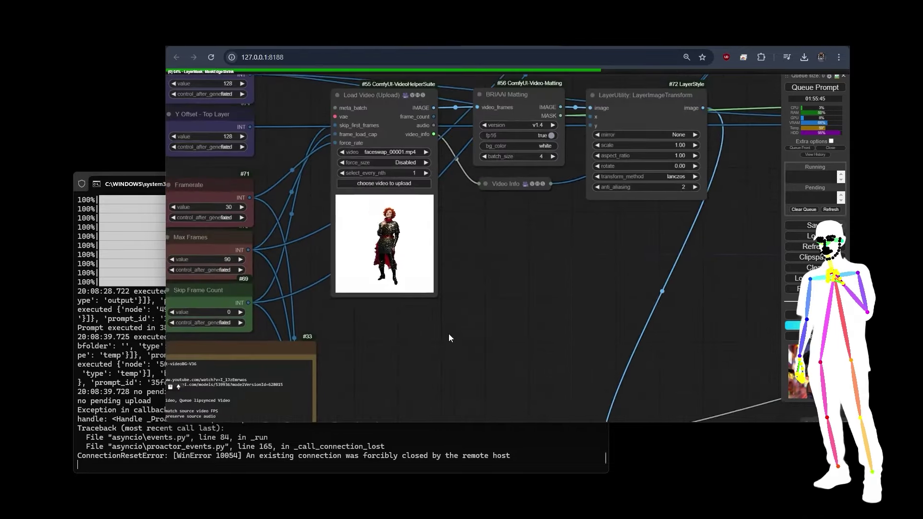
pyautogui.moveTo(448, 337); pyautogui.dragTo(452, 56)
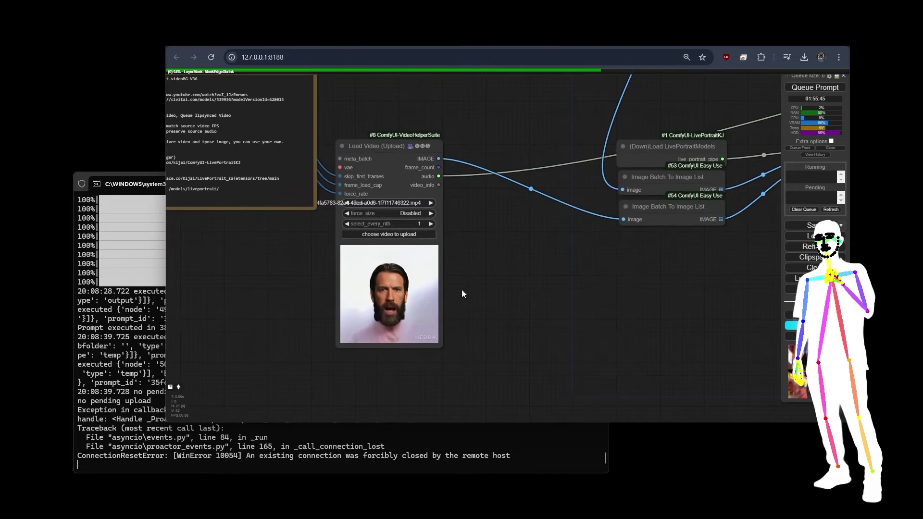
pyautogui.scroll(-5, 452, 304)
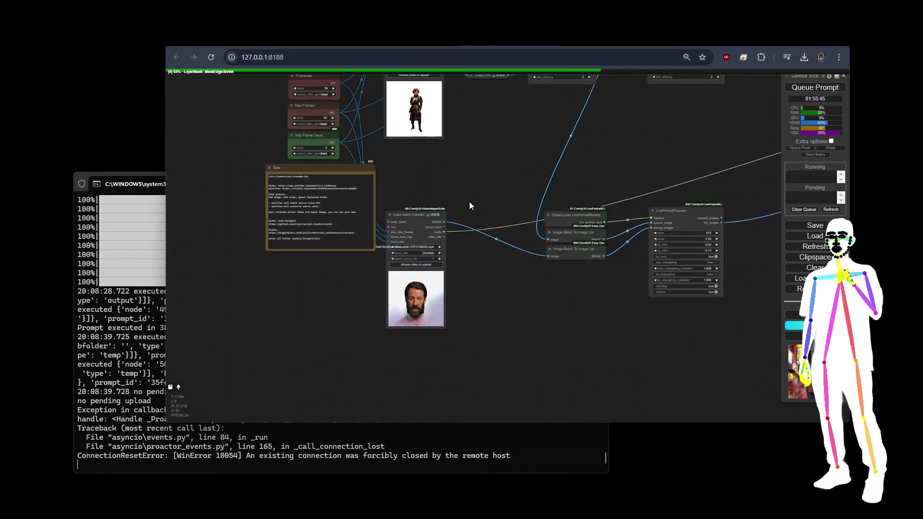
pyautogui.moveTo(486, 179); pyautogui.dragTo(482, 220)
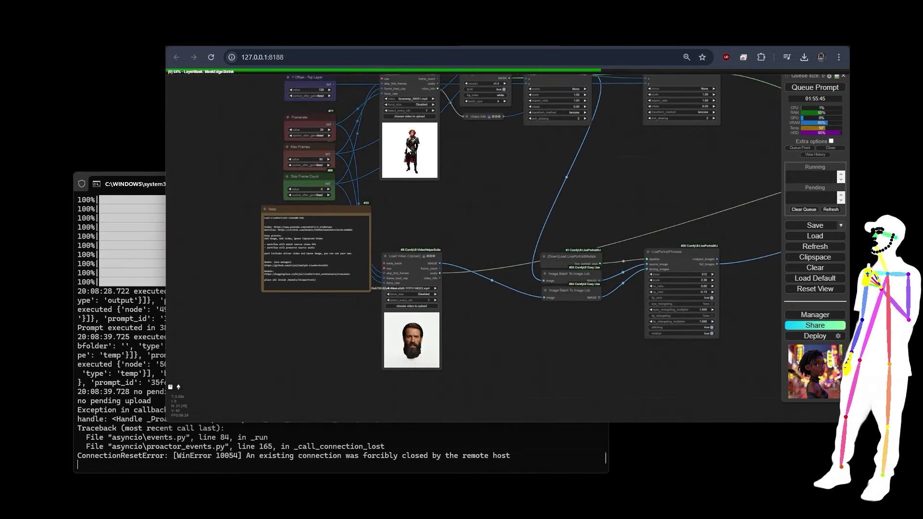
pyautogui.scroll(5, 442, 134)
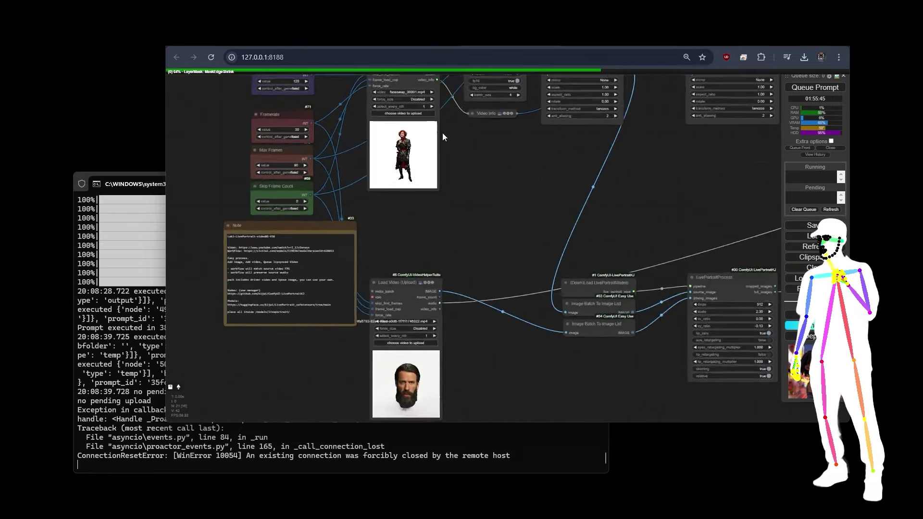
pyautogui.moveTo(448, 172); pyautogui.dragTo(495, 242)
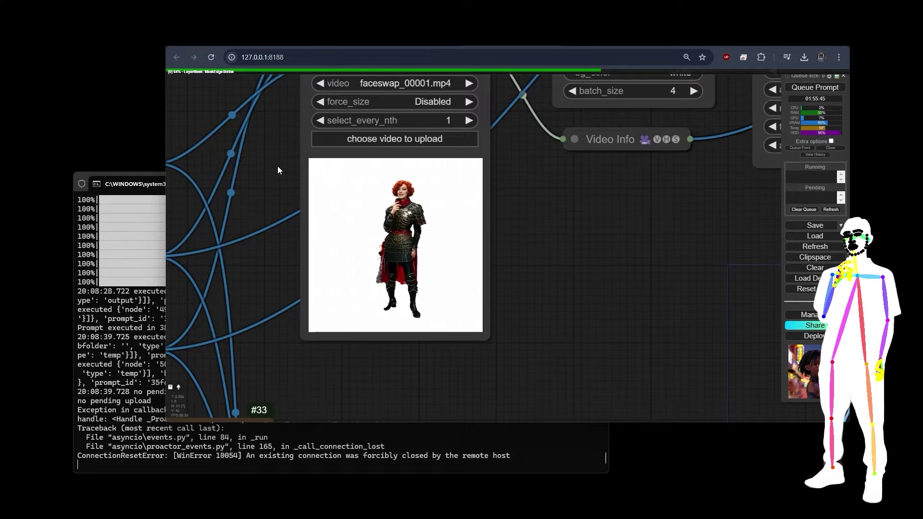
pyautogui.scroll(-5, 251, 179)
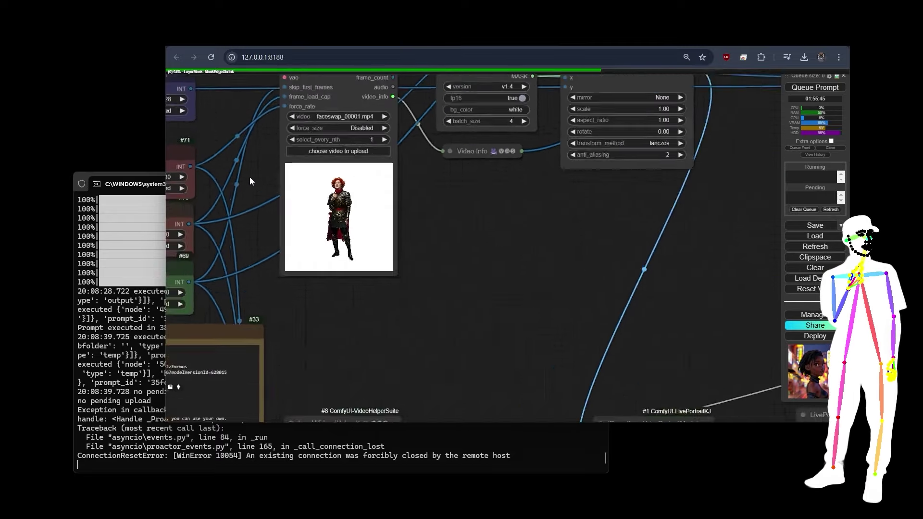
pyautogui.scroll(-3, 249, 177)
pyautogui.scroll(10, 373, 202)
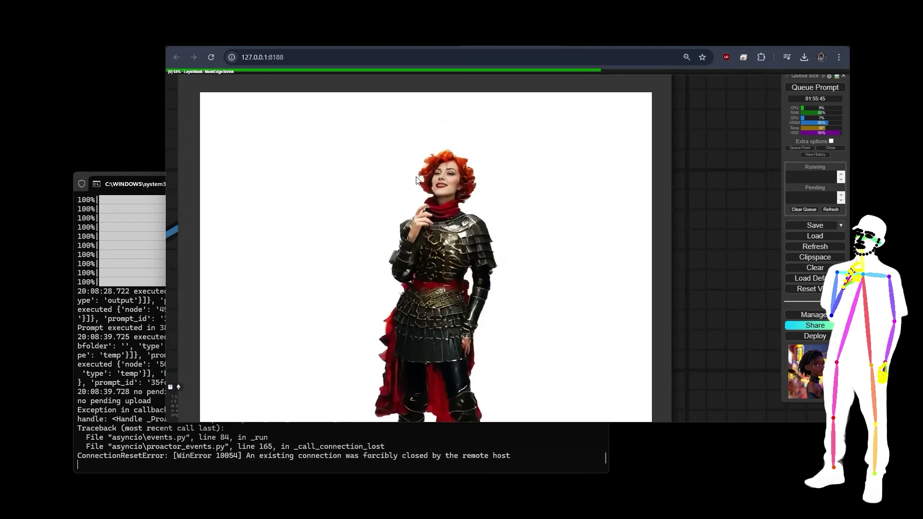
pyautogui.scroll(-8, 240, 162)
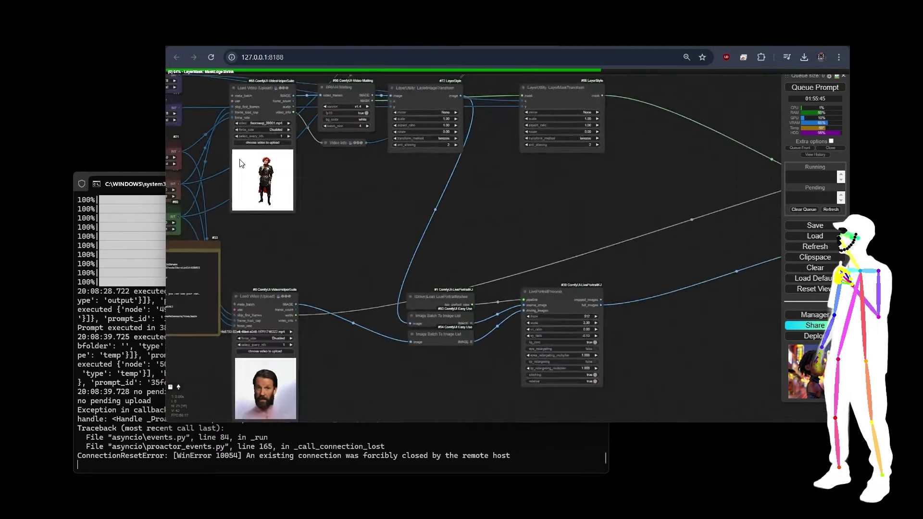
pyautogui.scroll(-8, 241, 164)
# Examine the coastal lighthouse background video up close along with the Image Resize node it feeds.
pyautogui.moveTo(342, 189); pyautogui.dragTo(396, 261)
pyautogui.scroll(7, 483, 129)
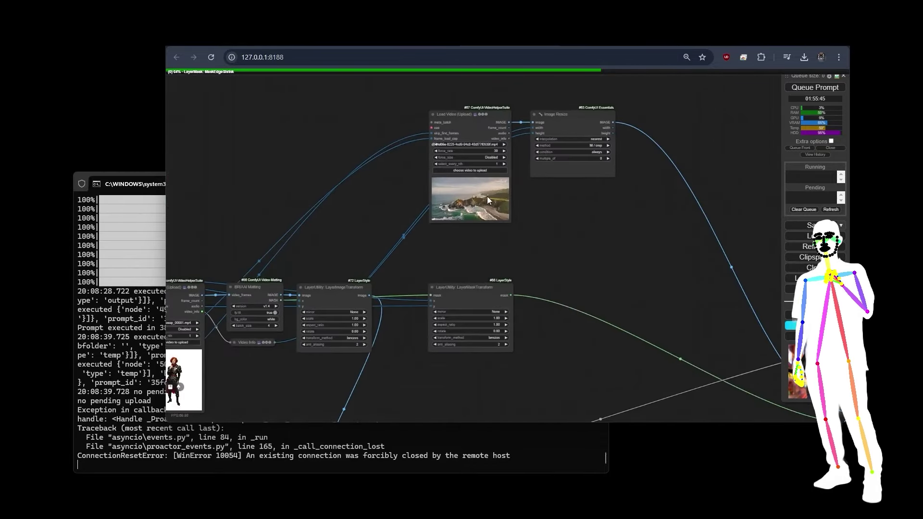
pyautogui.scroll(15, 483, 197)
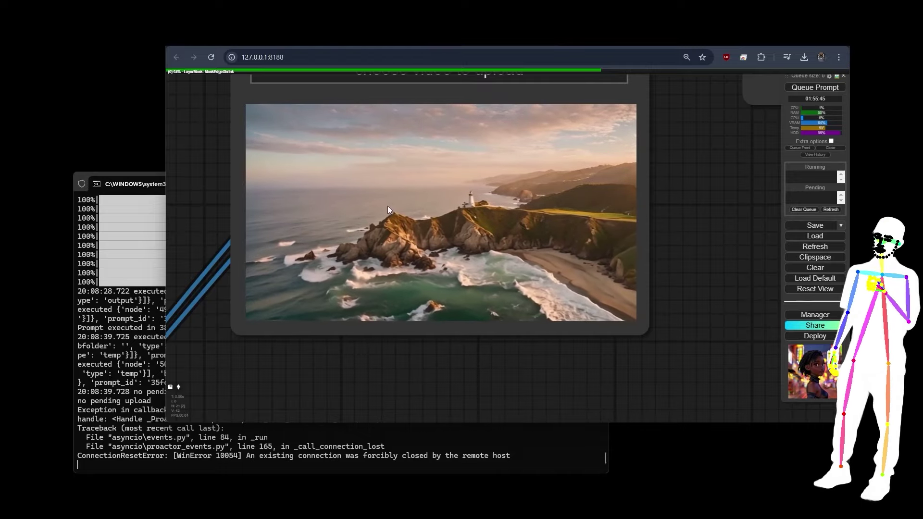
pyautogui.scroll(-15, 397, 195)
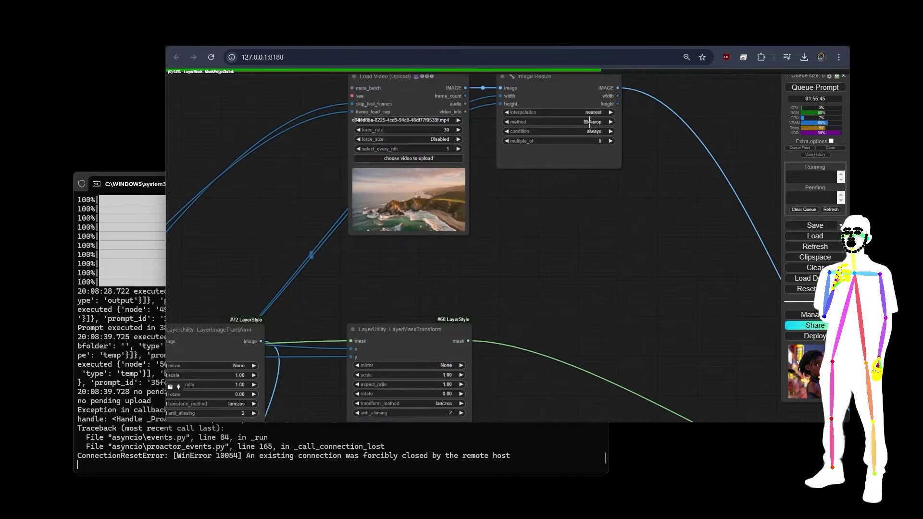
pyautogui.scroll(3, 591, 122)
pyautogui.scroll(-8, 592, 123)
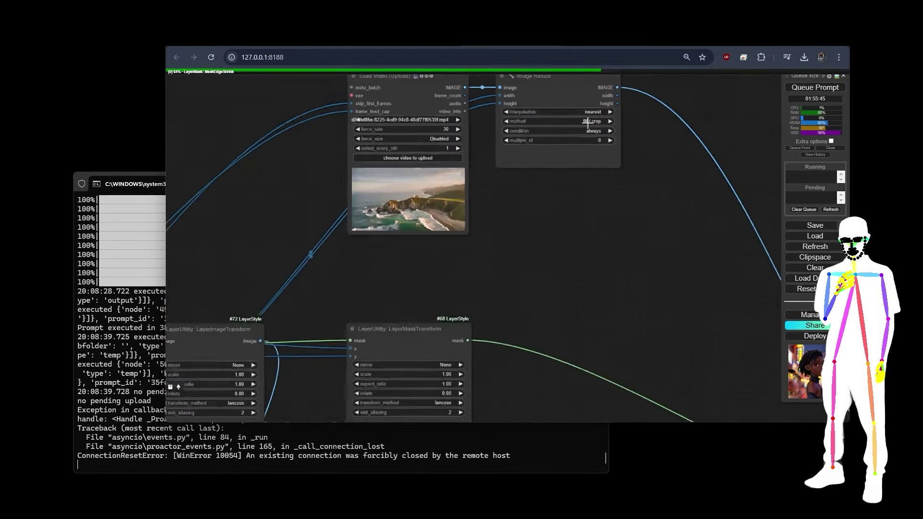
# Set the method of the background video's Image Resize node to fill / crop.
pyautogui.moveTo(581, 216); pyautogui.dragTo(535, 258)
pyautogui.scroll(10, 537, 183)
pyautogui.click(531, 164)
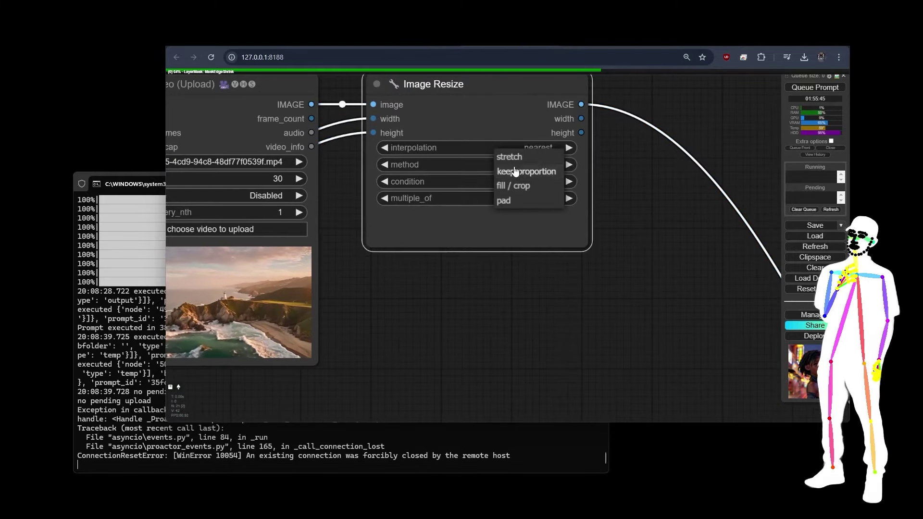
pyautogui.click(513, 186)
pyautogui.moveTo(444, 309); pyautogui.dragTo(558, 261)
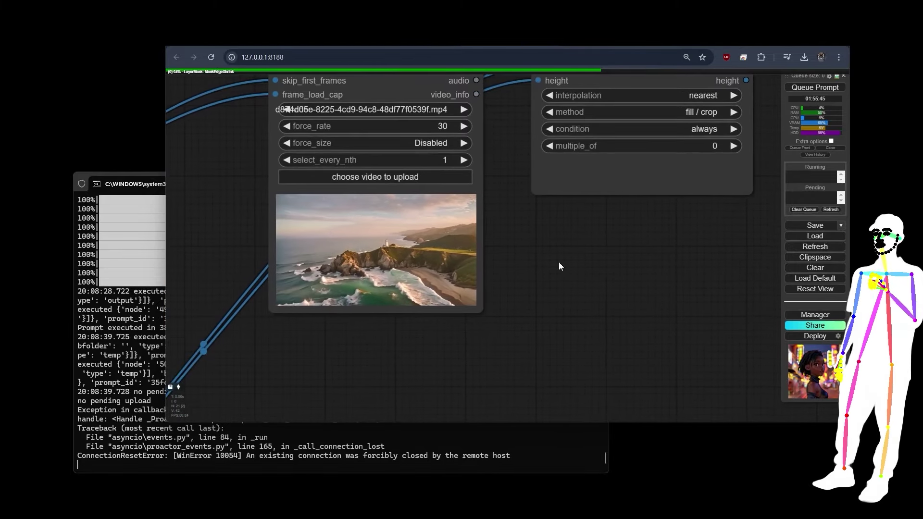
# Trace how the source video's Video Info node feeds the width and height inputs of the background's Image Resize node.
pyautogui.scroll(-5, 366, 250)
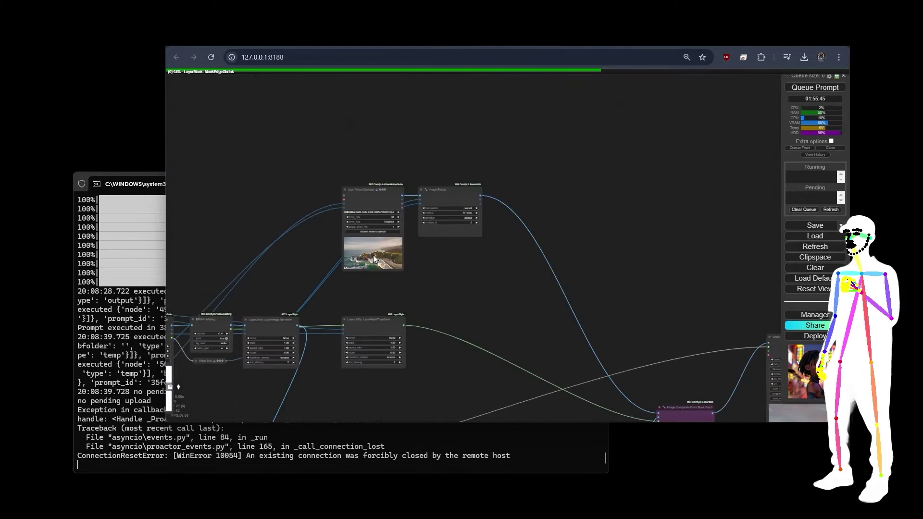
pyautogui.moveTo(376, 227); pyautogui.dragTo(641, 225)
pyautogui.scroll(5, 384, 223)
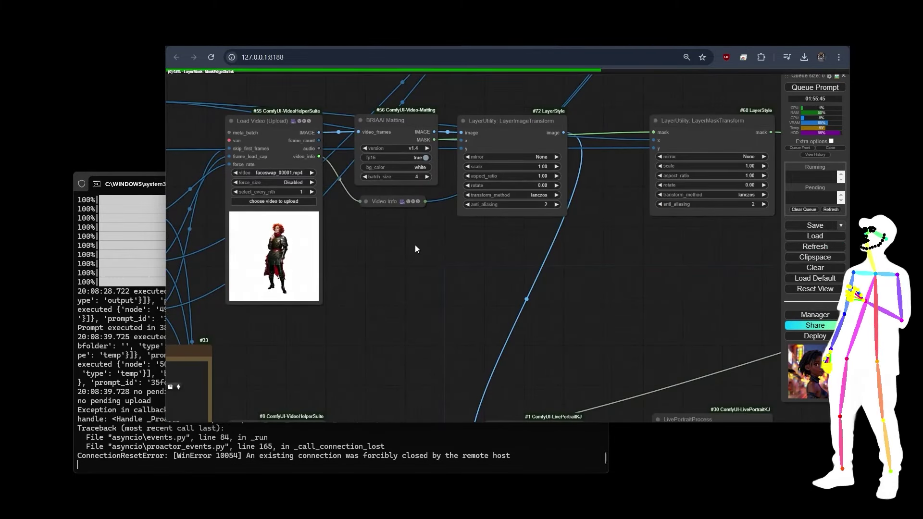
pyautogui.scroll(-8, 416, 247)
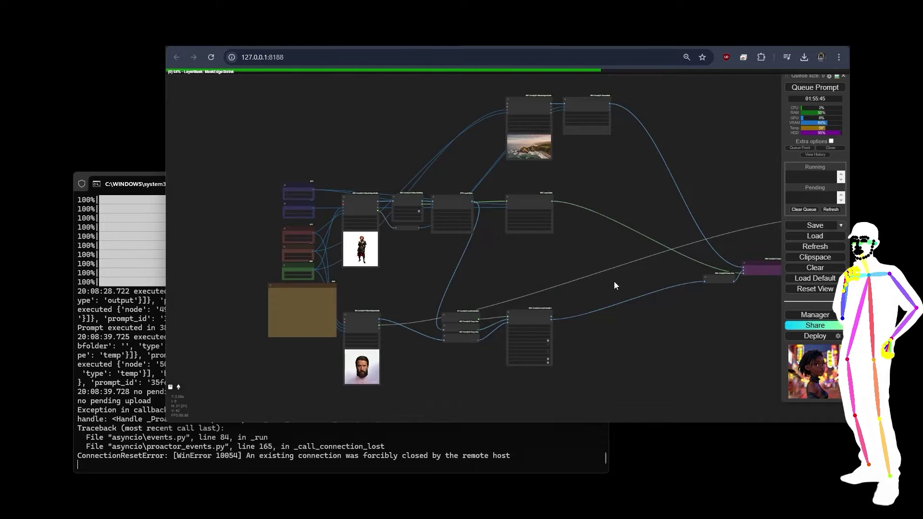
pyautogui.moveTo(614, 281); pyautogui.dragTo(501, 314)
pyautogui.scroll(7, 475, 175)
pyautogui.scroll(4, 475, 178)
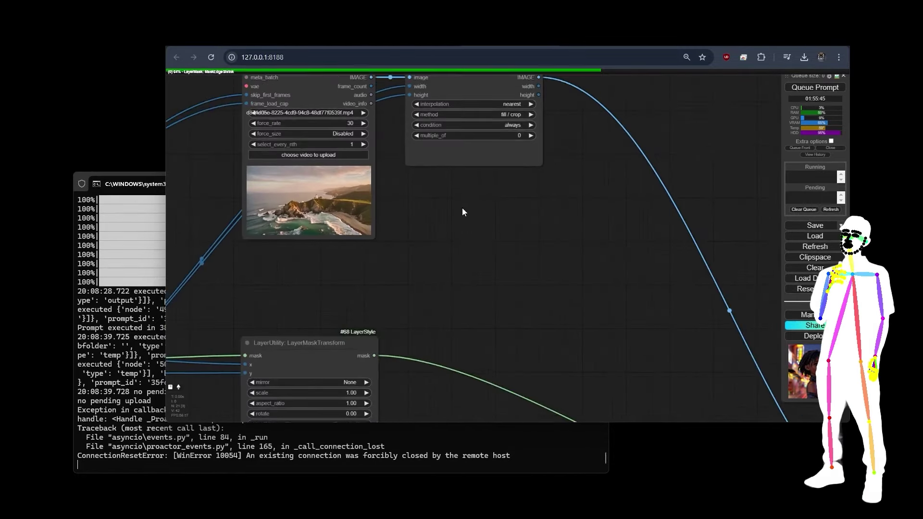
pyautogui.click(439, 179)
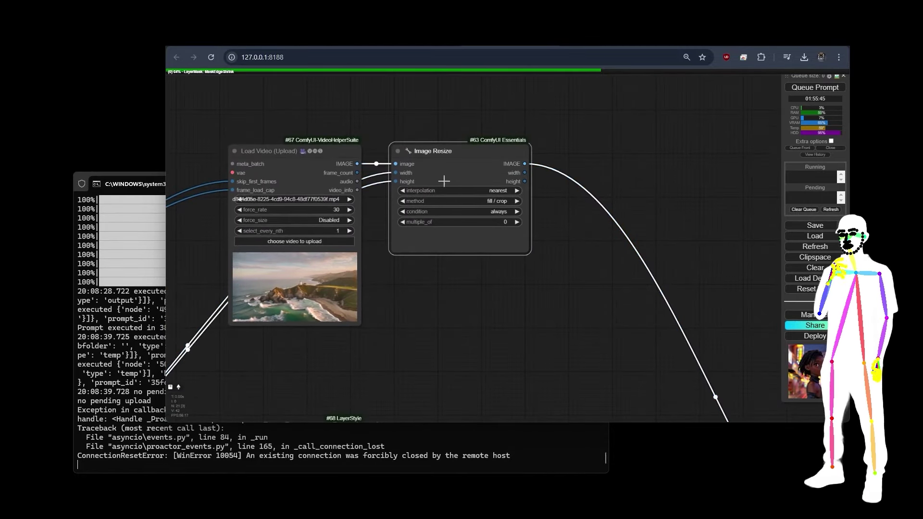
pyautogui.moveTo(408, 336); pyautogui.dragTo(639, 132)
pyautogui.scroll(-5, 639, 132)
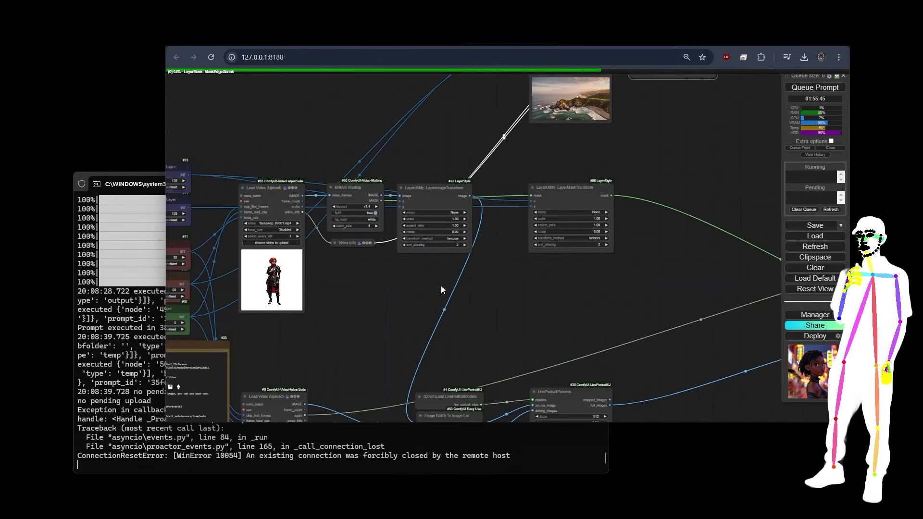
# Trace the source and driving videos through the two Image Batch To Image List nodes into the LivePortraitProcess node.
pyautogui.moveTo(519, 278); pyautogui.dragTo(278, 416)
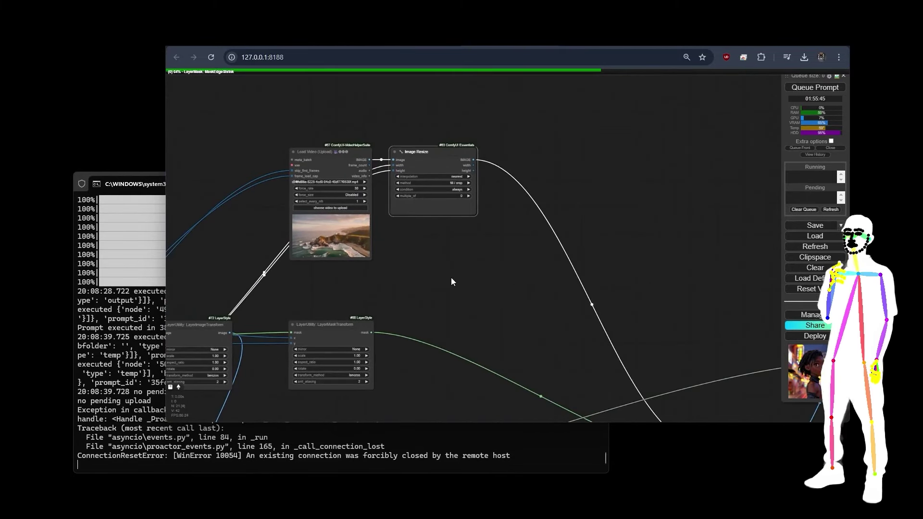
pyautogui.moveTo(456, 322); pyautogui.dragTo(422, 117)
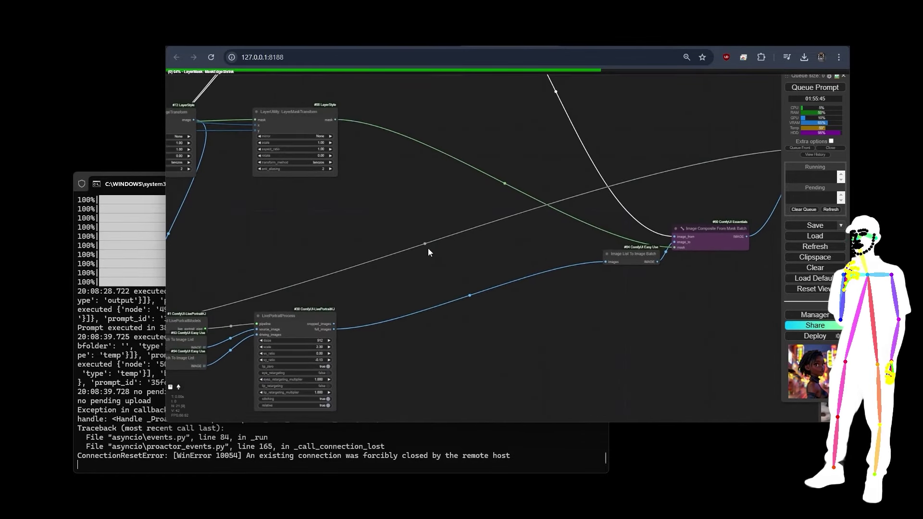
pyautogui.moveTo(426, 249); pyautogui.dragTo(565, 110)
pyautogui.moveTo(390, 164); pyautogui.dragTo(561, 273)
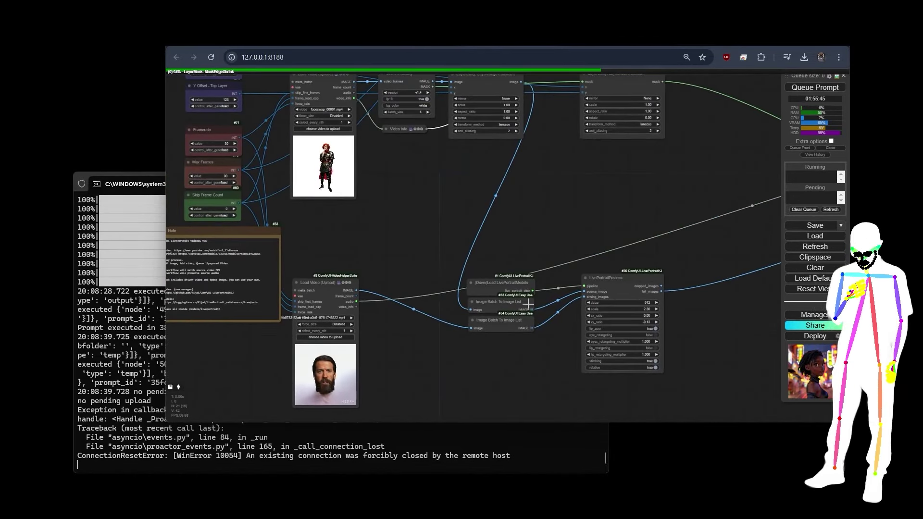
pyautogui.moveTo(532, 353); pyautogui.dragTo(465, 317)
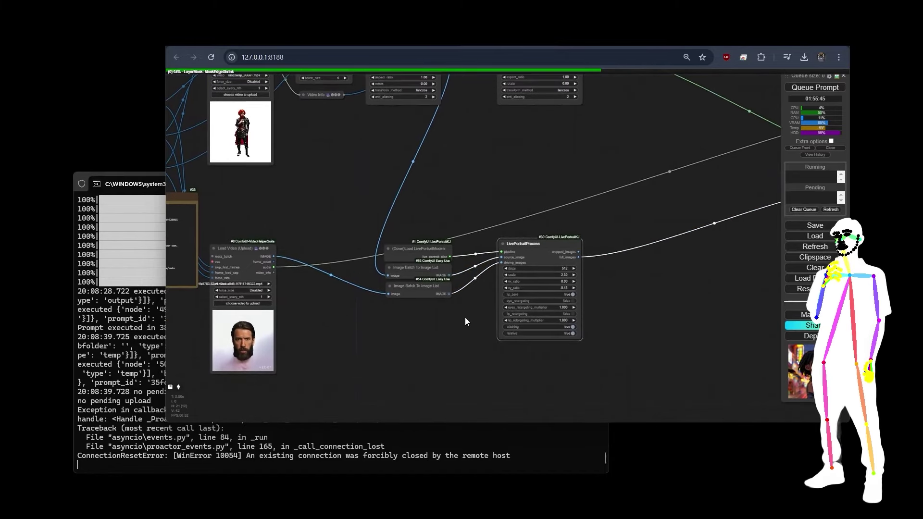
pyautogui.scroll(6, 468, 318)
pyautogui.click(369, 264)
pyautogui.click(366, 230)
pyautogui.click(367, 262)
pyautogui.click(365, 229)
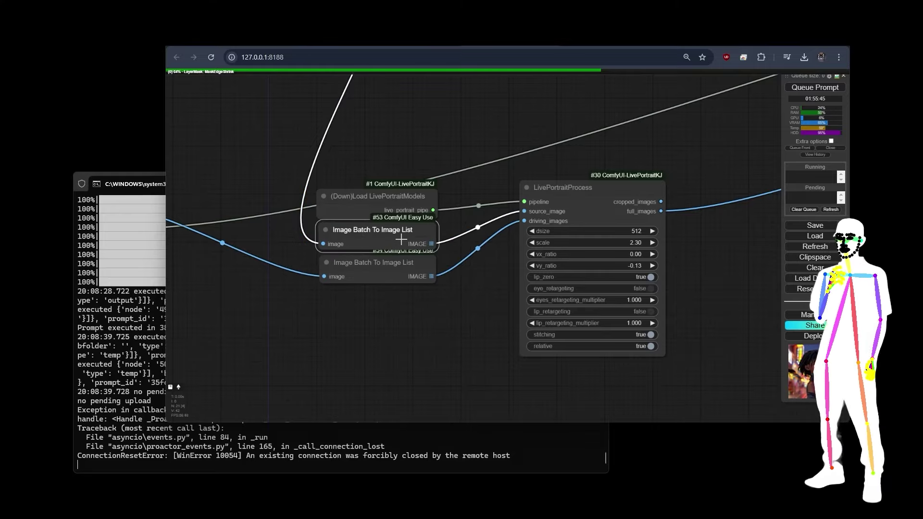
pyautogui.click(579, 211)
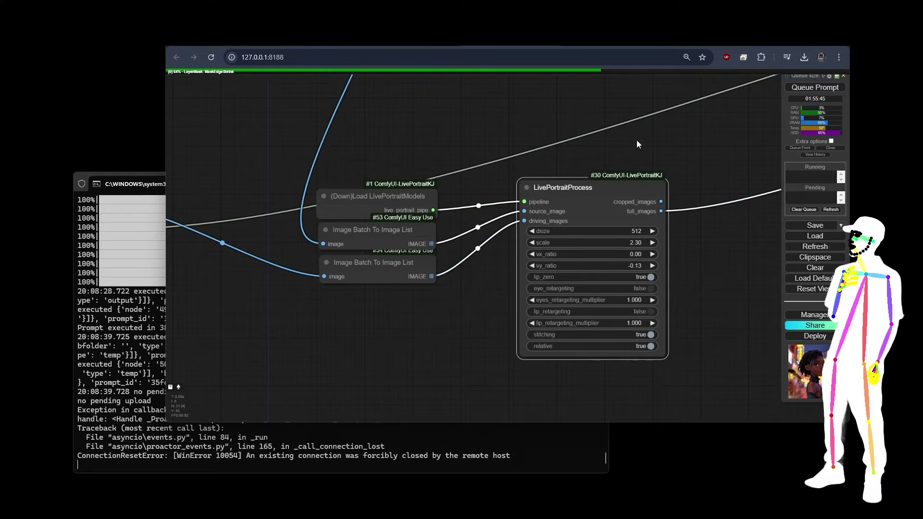
# Inspect the image_from, image_to and mask inputs of the Image Composite From Mask Batch node.
pyautogui.moveTo(697, 136); pyautogui.dragTo(571, 121)
pyautogui.moveTo(627, 126); pyautogui.dragTo(292, 213)
pyautogui.moveTo(460, 239); pyautogui.dragTo(313, 315)
pyautogui.scroll(5, 486, 280)
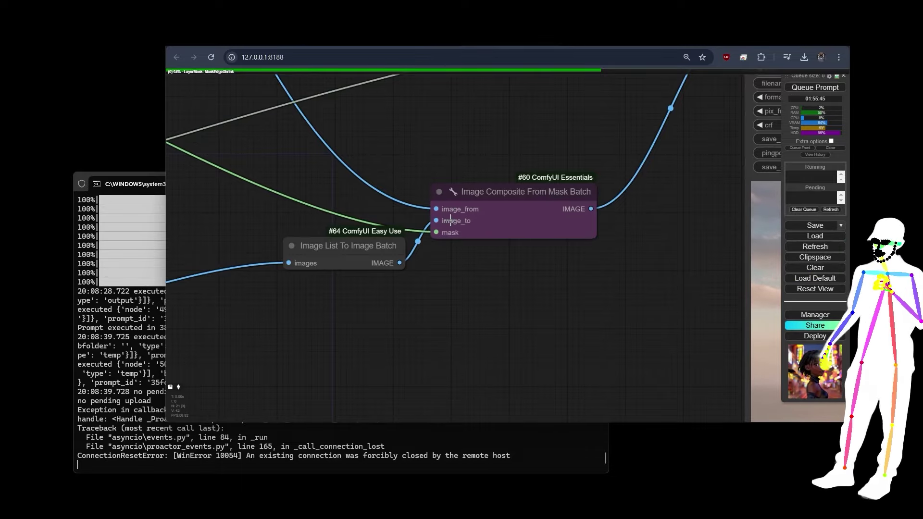
# Examine the BRIAAI Matting node and its links from the source video to the LayerImageTransform node.
pyautogui.scroll(-3, 451, 220)
pyautogui.moveTo(231, 207); pyautogui.dragTo(807, 299)
pyautogui.moveTo(300, 282); pyautogui.dragTo(471, 303)
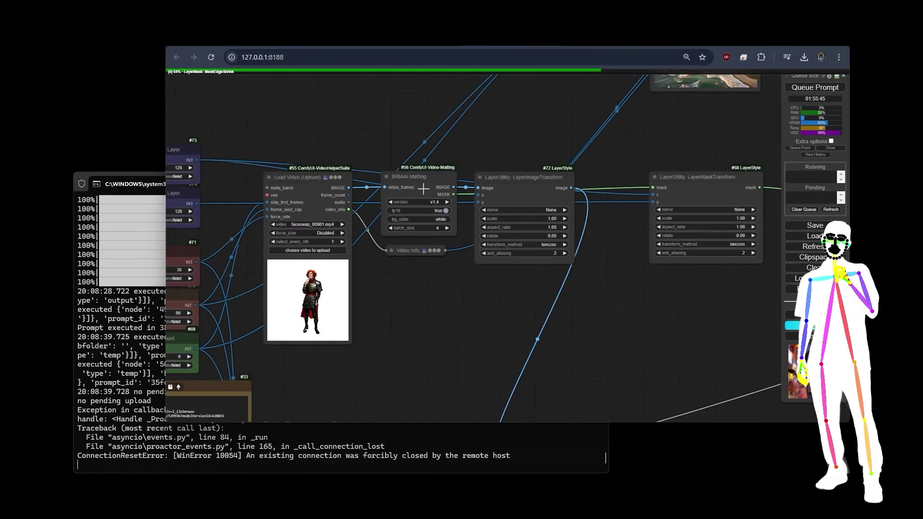
pyautogui.scroll(6, 423, 189)
pyautogui.moveTo(368, 348); pyautogui.dragTo(460, 298)
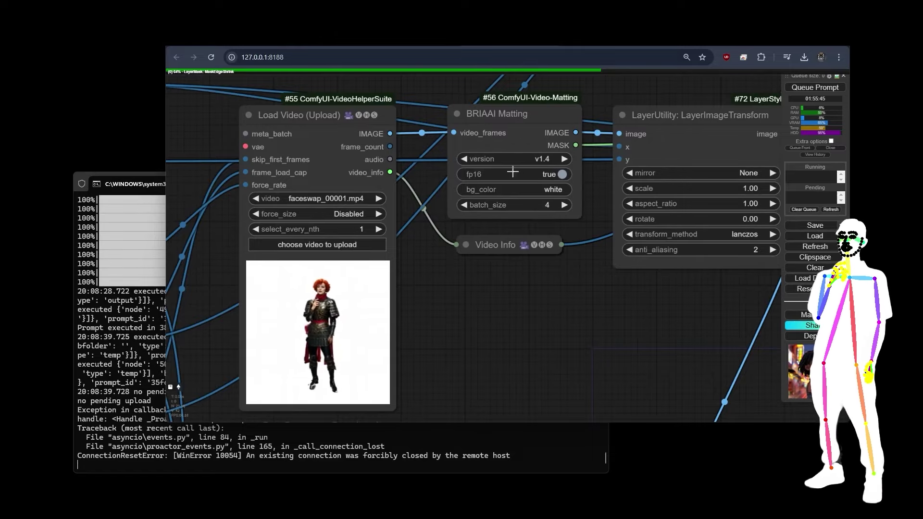
pyautogui.moveTo(598, 295); pyautogui.dragTo(333, 293)
# Compare the settings and x/y offset inputs of the LayerImageTransform and LayerMaskTransform nodes.
pyautogui.scroll(-5, 267, 296)
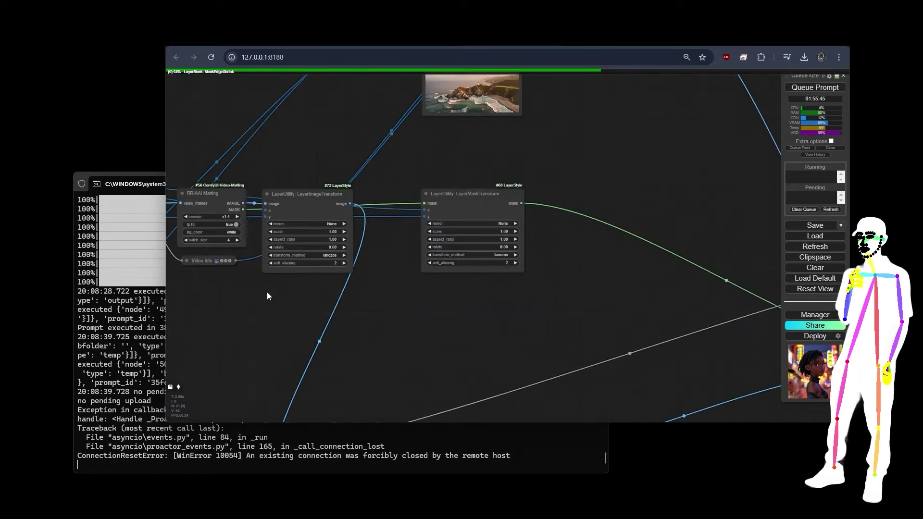
pyautogui.scroll(3, 363, 212)
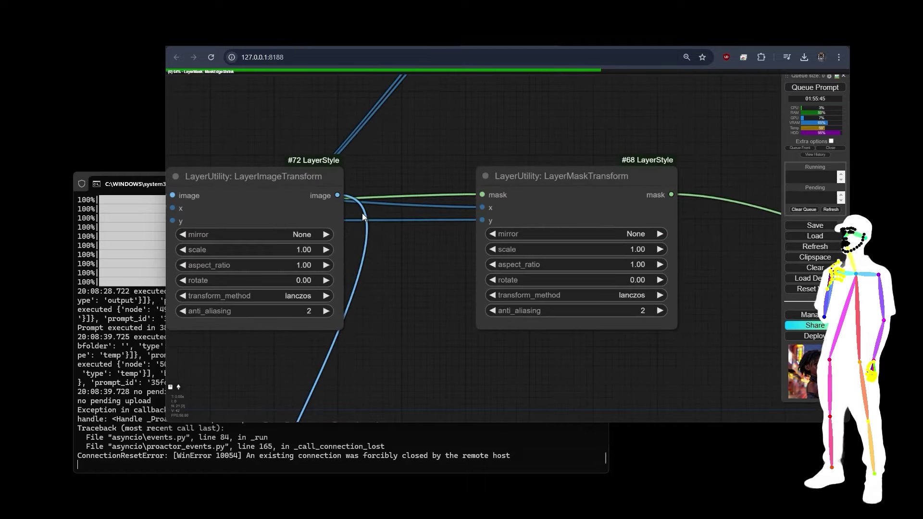
pyautogui.moveTo(414, 333); pyautogui.dragTo(545, 332)
pyautogui.scroll(-5, 543, 328)
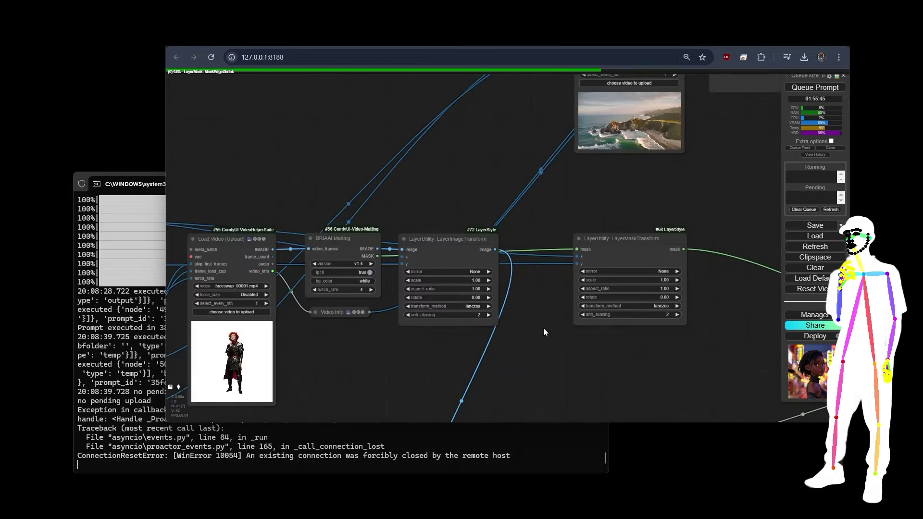
pyautogui.scroll(7, 552, 311)
pyautogui.moveTo(558, 291); pyautogui.dragTo(319, 296)
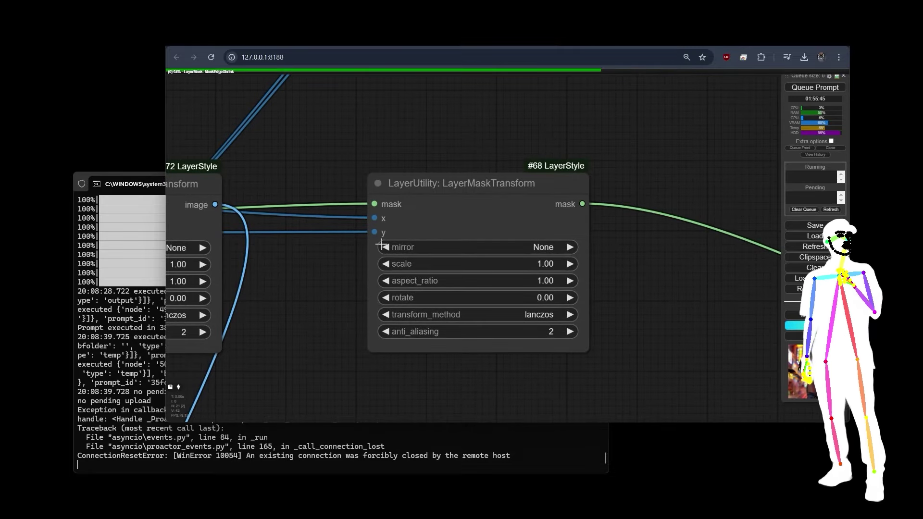
# Select the LayerMaskTransform node and the LayerImageTransform node in turn to trace their incoming and outgoing links.
pyautogui.click(475, 180)
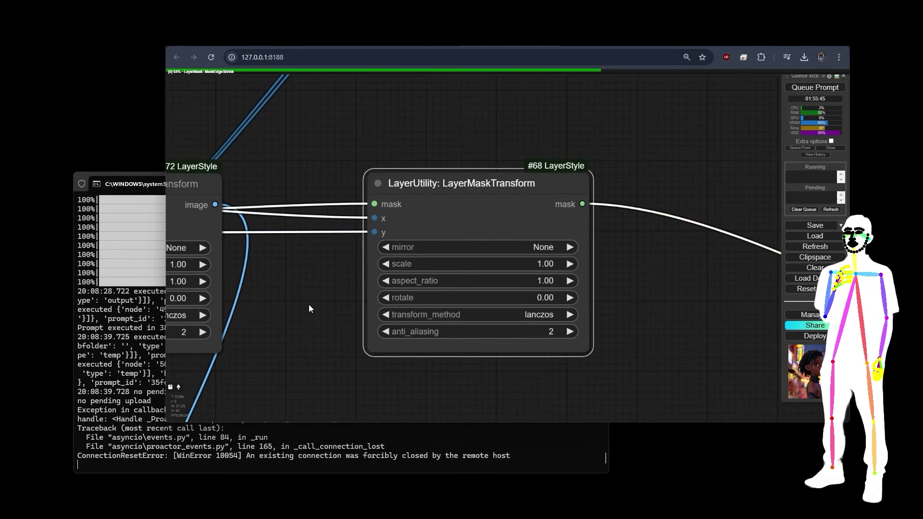
pyautogui.scroll(-7, 310, 309)
pyautogui.moveTo(311, 312); pyautogui.dragTo(403, 65)
pyautogui.moveTo(406, 100); pyautogui.dragTo(428, 290)
pyautogui.click(350, 145)
pyautogui.moveTo(276, 271); pyautogui.dragTo(329, 287)
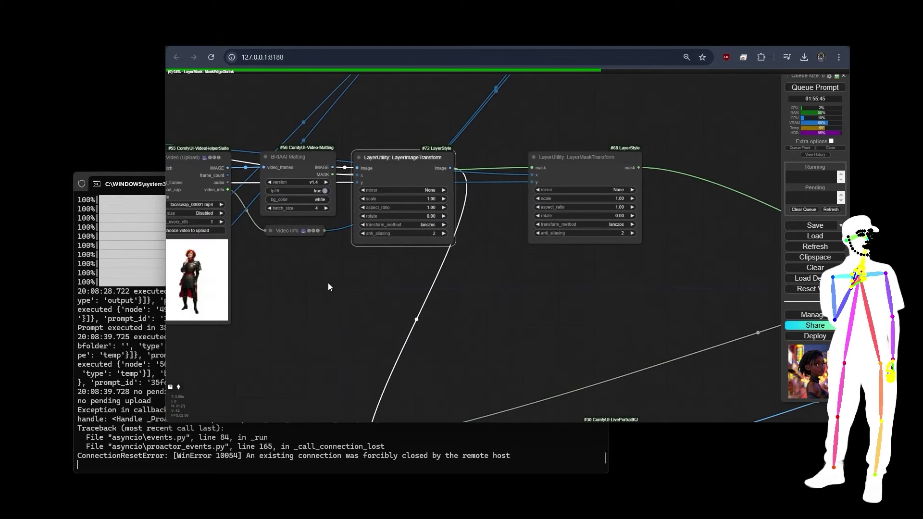
pyautogui.scroll(1, 448, 184)
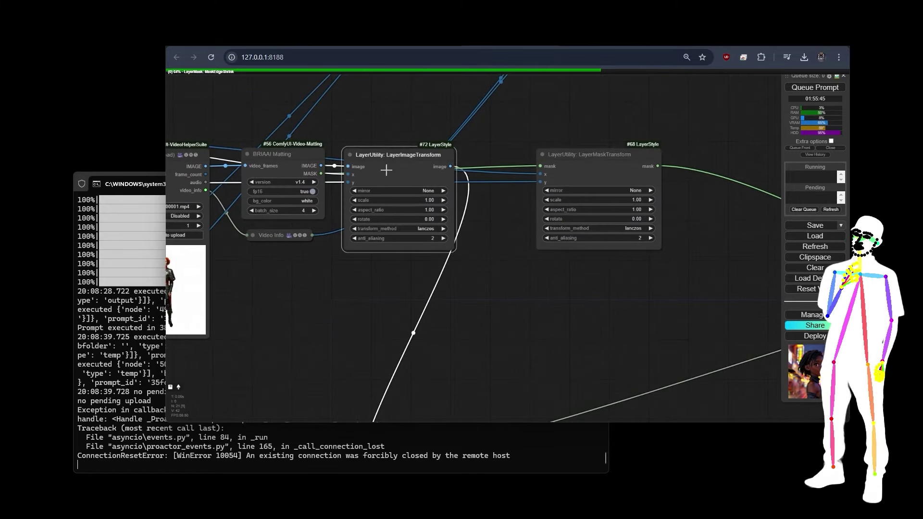
# Examine the X Offset - Top Layer and Y Offset - Top Layer nodes and their output links.
pyautogui.scroll(-7, 528, 233)
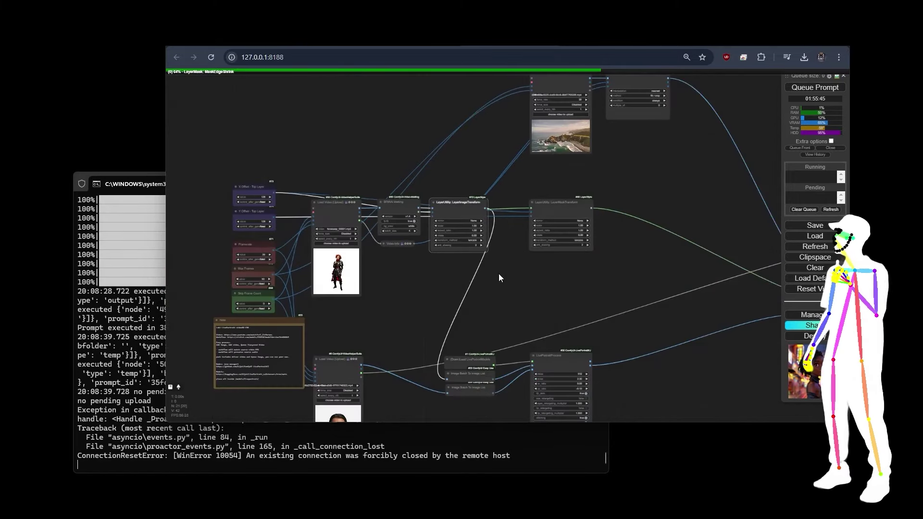
pyautogui.moveTo(406, 311); pyautogui.dragTo(560, 311)
pyautogui.scroll(12, 429, 201)
pyautogui.scroll(1, 416, 200)
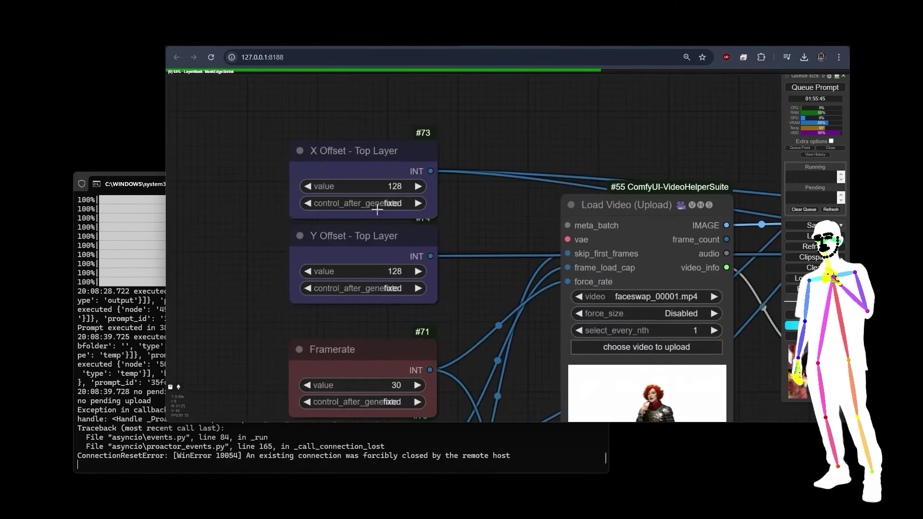
pyautogui.moveTo(505, 309); pyautogui.dragTo(426, 201)
pyautogui.moveTo(424, 110); pyautogui.dragTo(483, 255)
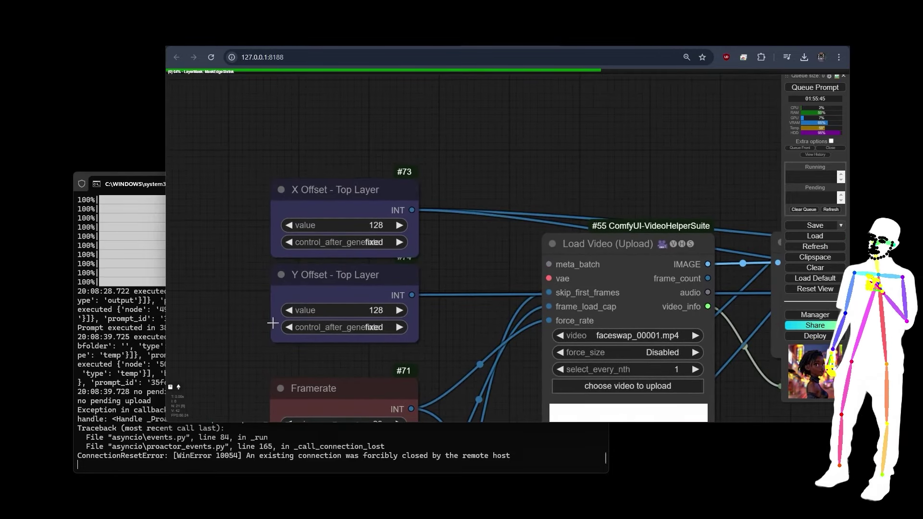
# Inspect the Video Combine node's output settings and its preview of the figure composited over the background.
pyautogui.scroll(-8, 213, 260)
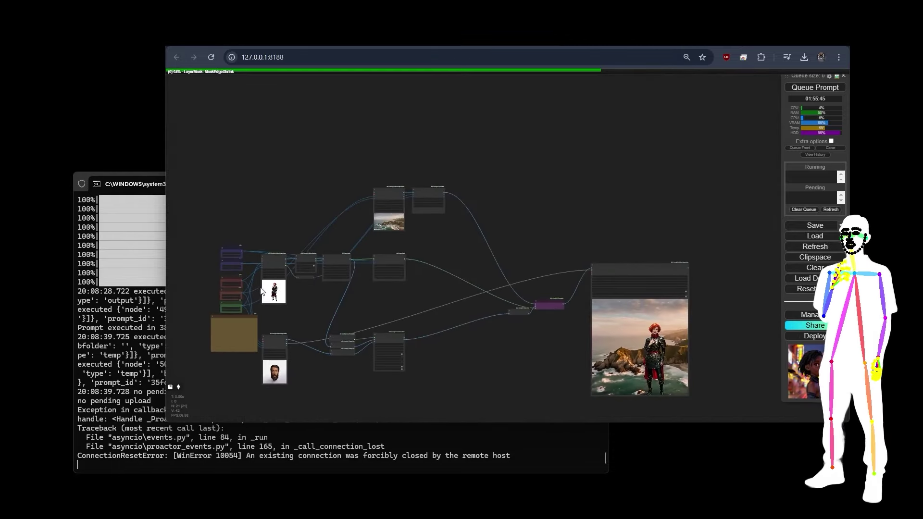
pyautogui.moveTo(524, 358); pyautogui.dragTo(437, 278)
pyautogui.scroll(8, 509, 275)
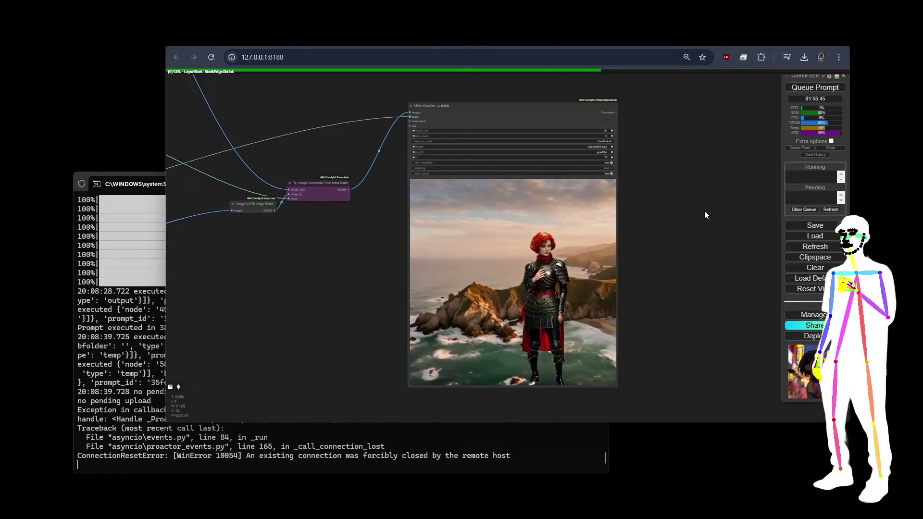
pyautogui.scroll(6, 632, 128)
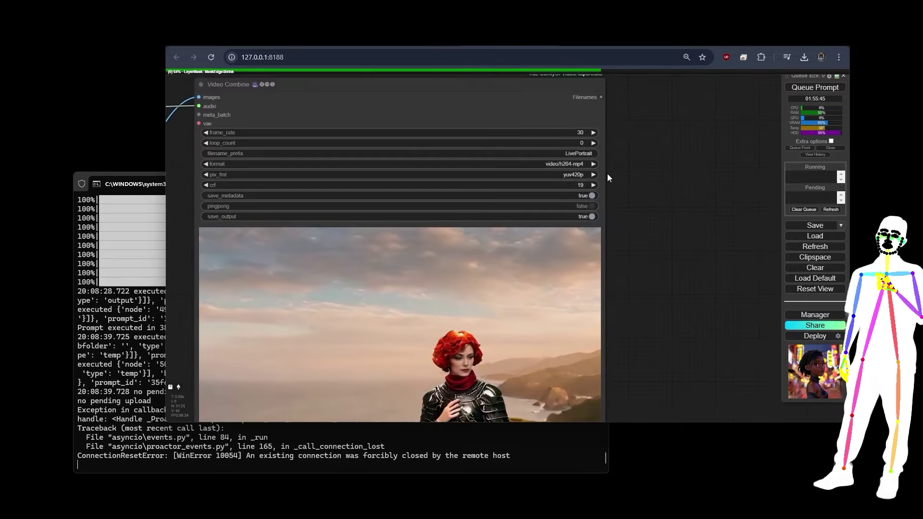
pyautogui.scroll(-10, 653, 242)
# Follow the LivePortraitProcess, LayerMaskTransform and Image Resize outputs through the composite node to the final video preview.
pyautogui.moveTo(355, 297); pyautogui.dragTo(549, 302)
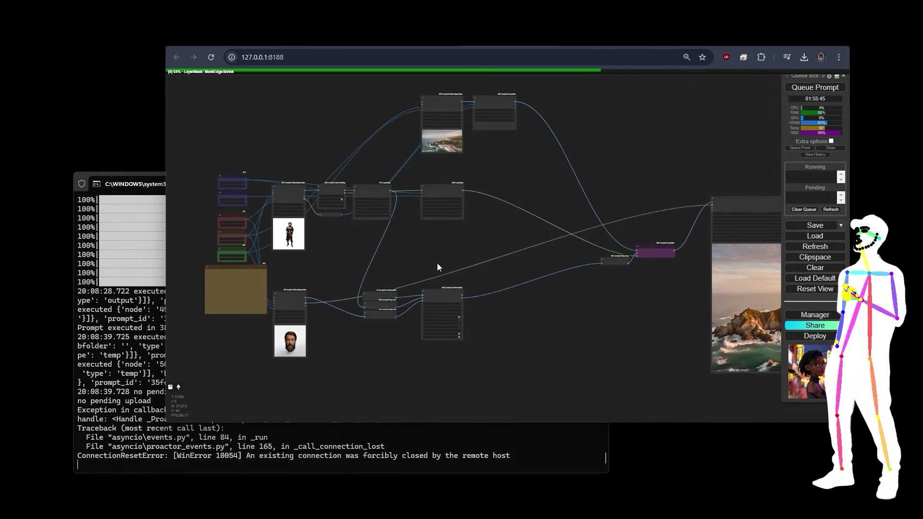
pyautogui.scroll(6, 437, 269)
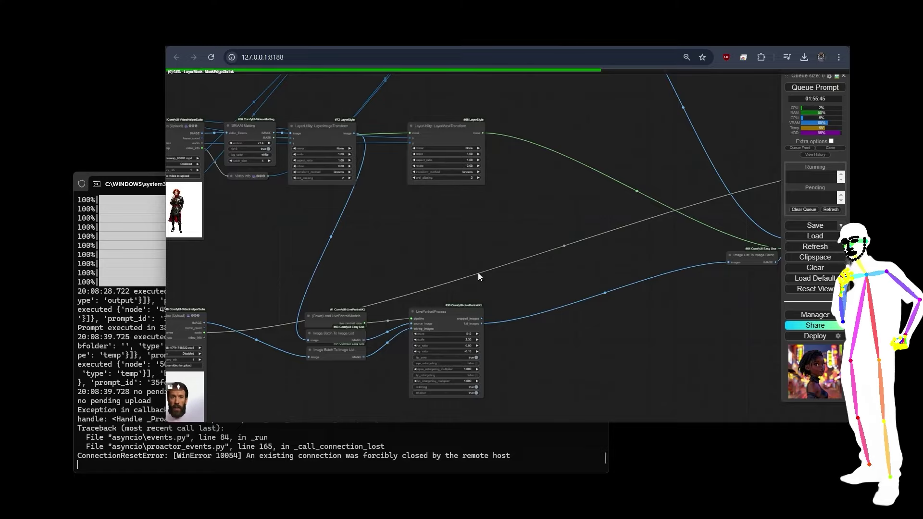
pyautogui.moveTo(407, 257); pyautogui.dragTo(426, 341)
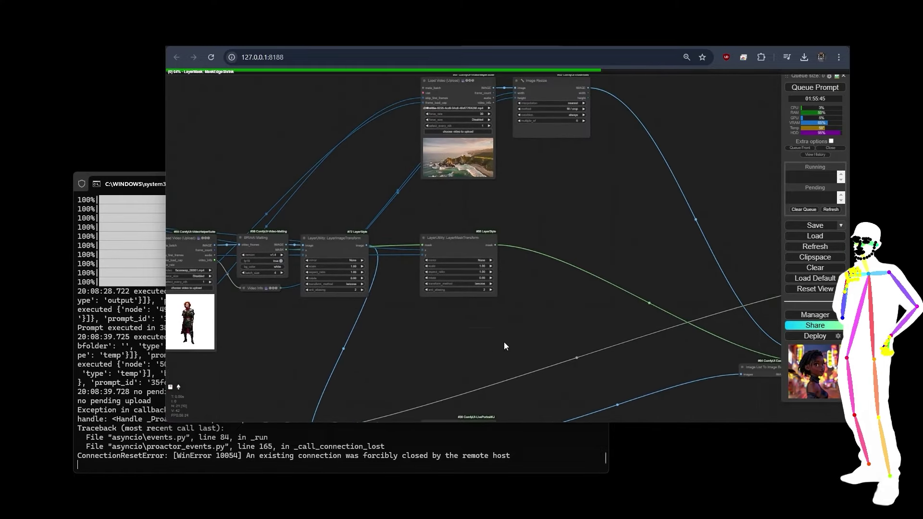
pyautogui.scroll(-5, 504, 321)
pyautogui.moveTo(503, 338); pyautogui.dragTo(341, 202)
pyautogui.moveTo(494, 277); pyautogui.dragTo(420, 269)
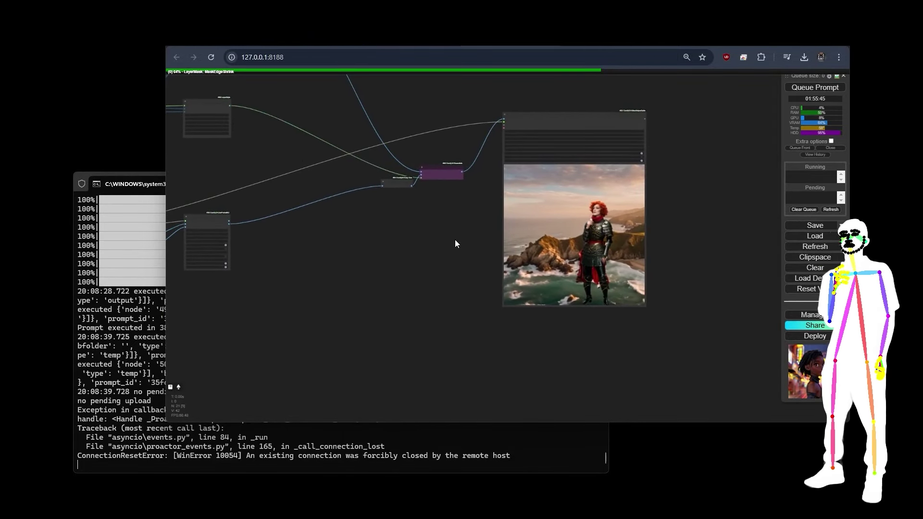
pyautogui.scroll(4, 455, 239)
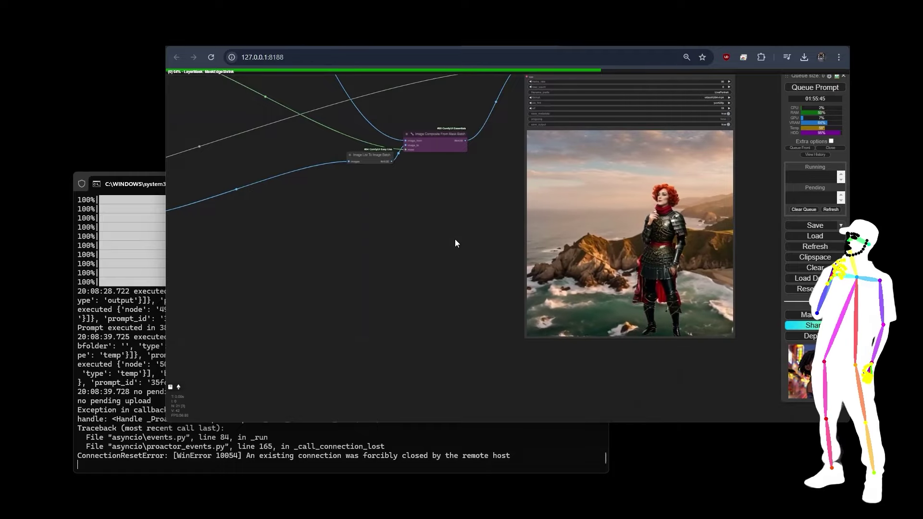
pyautogui.scroll(-5, 452, 252)
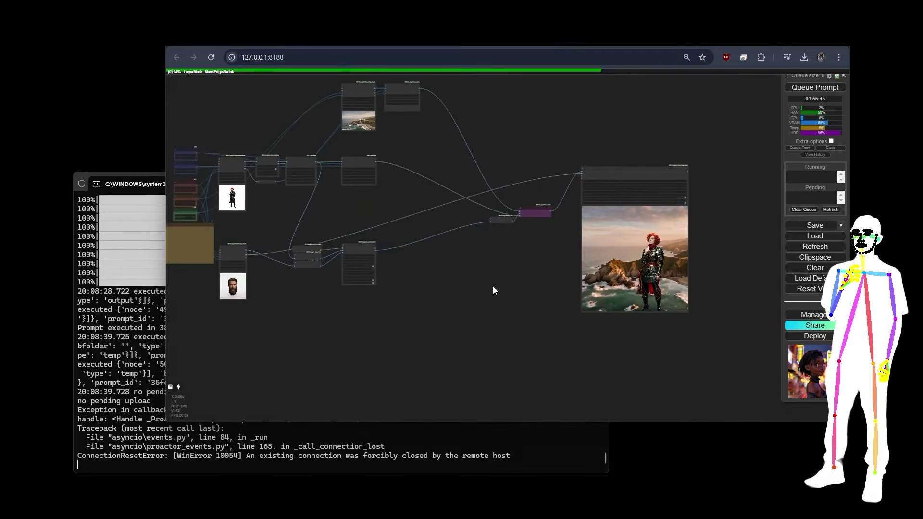
# Review the driving video's path into LivePortraitProcess, and the background Load Video and Image Resize nodes.
pyautogui.moveTo(496, 287); pyautogui.dragTo(656, 288)
pyautogui.scroll(10, 449, 279)
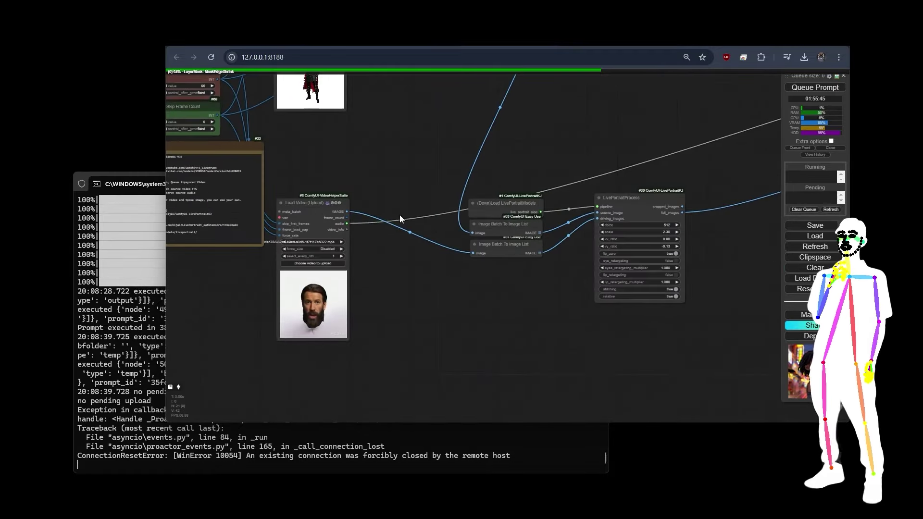
pyautogui.moveTo(396, 304); pyautogui.dragTo(434, 344)
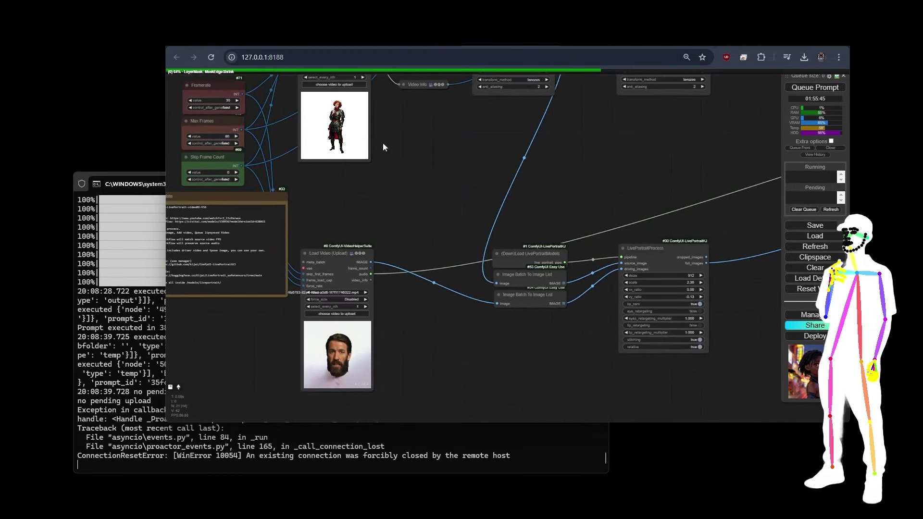
pyautogui.scroll(-6, 392, 204)
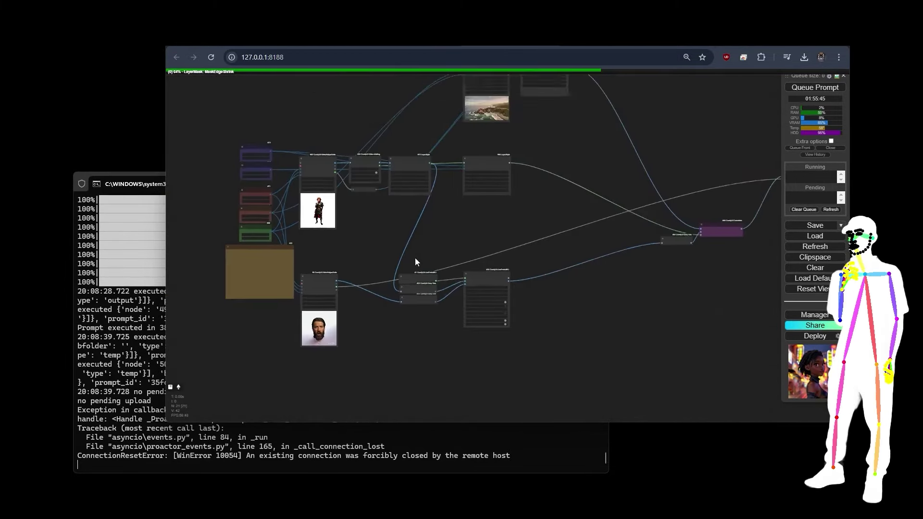
pyautogui.moveTo(413, 258); pyautogui.dragTo(310, 336)
pyautogui.scroll(6, 319, 200)
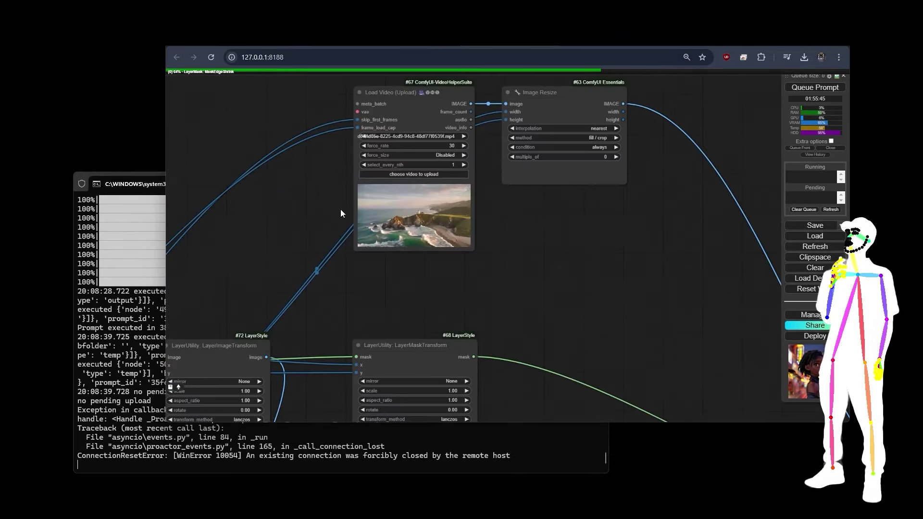
pyautogui.scroll(-6, 308, 195)
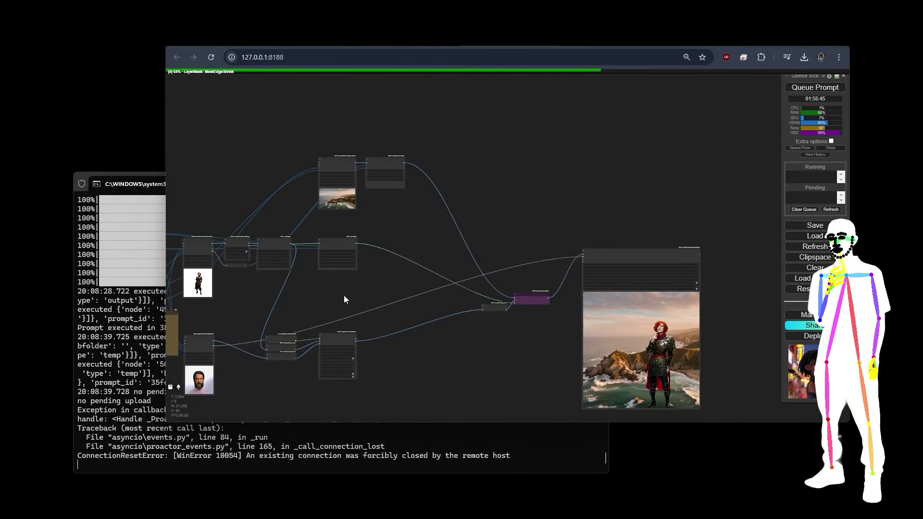
# Review the complete layered workflow layout, including the Image Composite From Mask Batch node feeding the Video Combine node.
pyautogui.moveTo(345, 296); pyautogui.dragTo(432, 251)
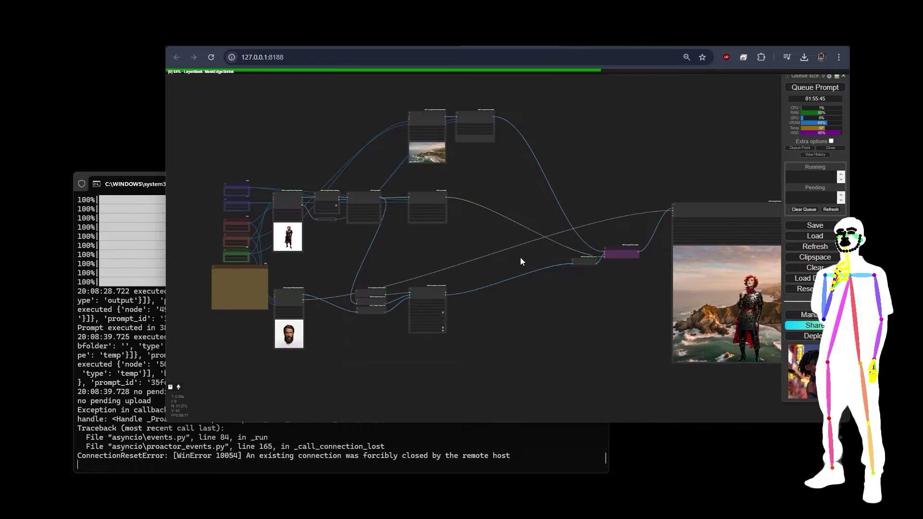
pyautogui.moveTo(520, 258); pyautogui.dragTo(486, 242)
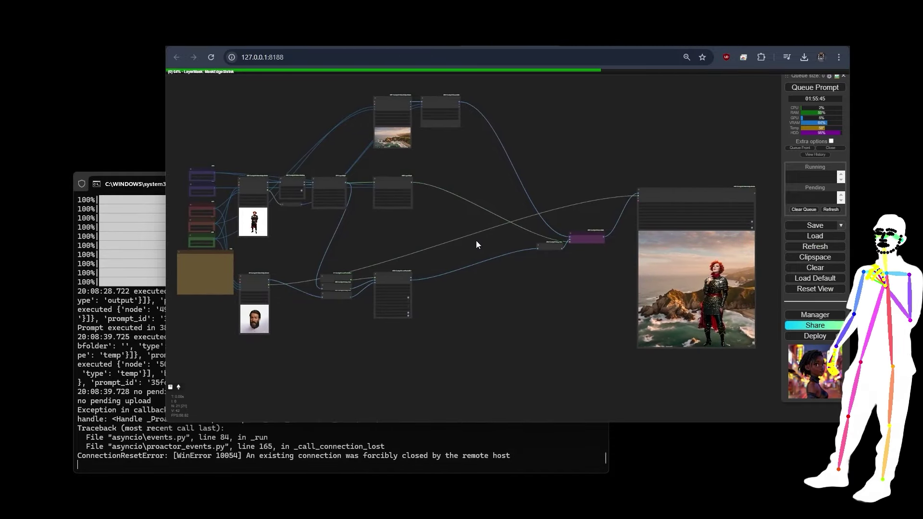
pyautogui.scroll(-1, 476, 242)
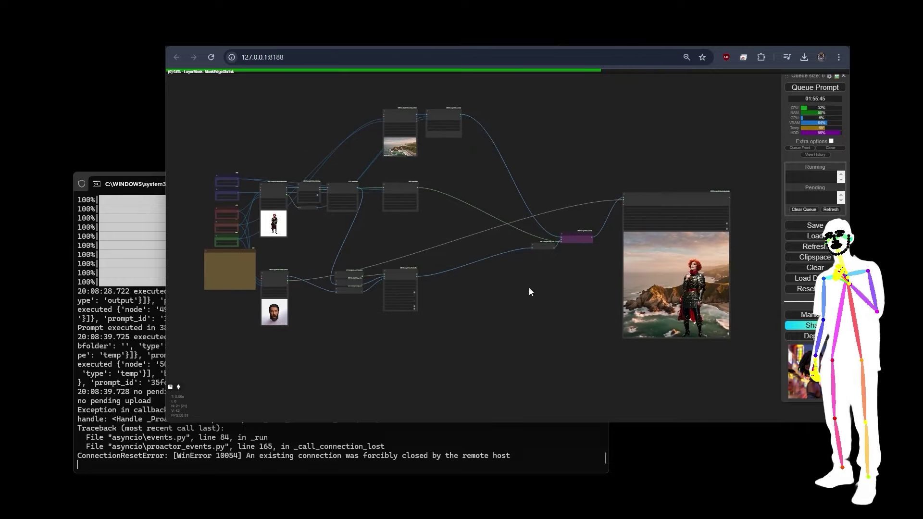
pyautogui.scroll(3, 531, 290)
pyautogui.moveTo(529, 301); pyautogui.dragTo(406, 300)
pyautogui.scroll(3, 438, 300)
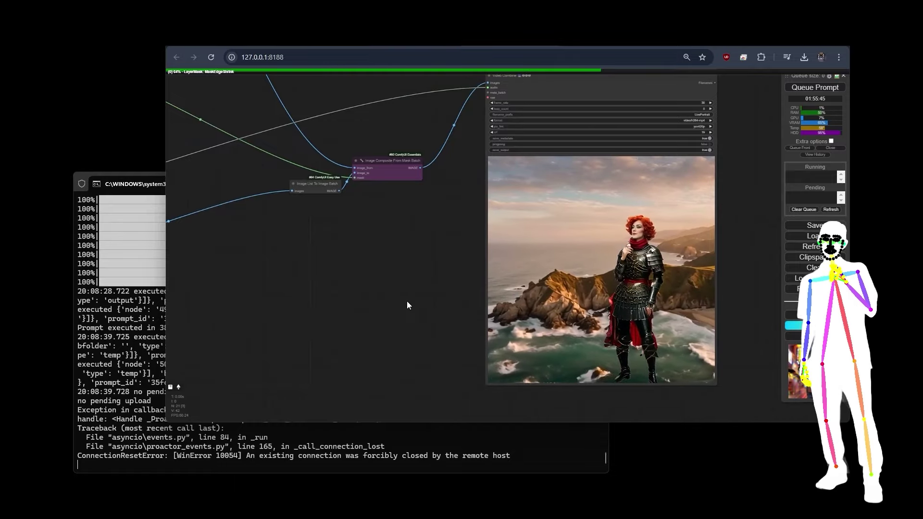
pyautogui.scroll(-5, 425, 302)
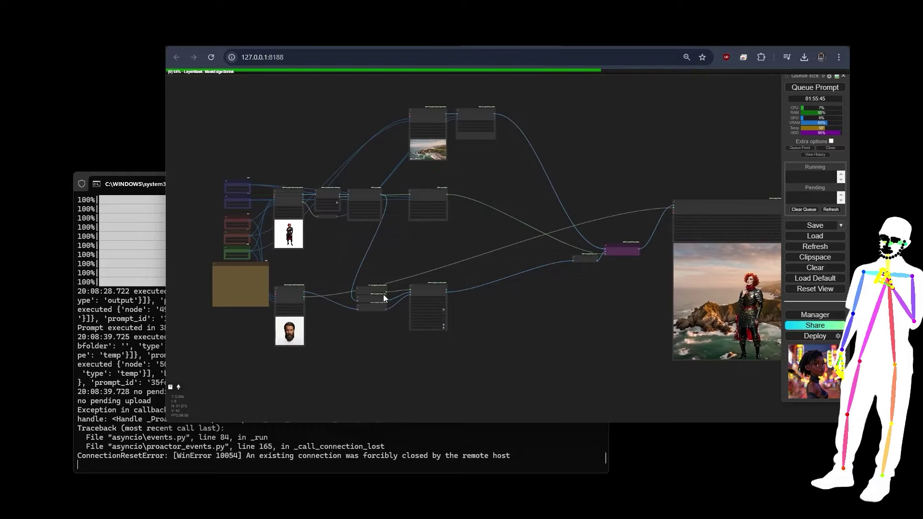
pyautogui.scroll(-3, 561, 325)
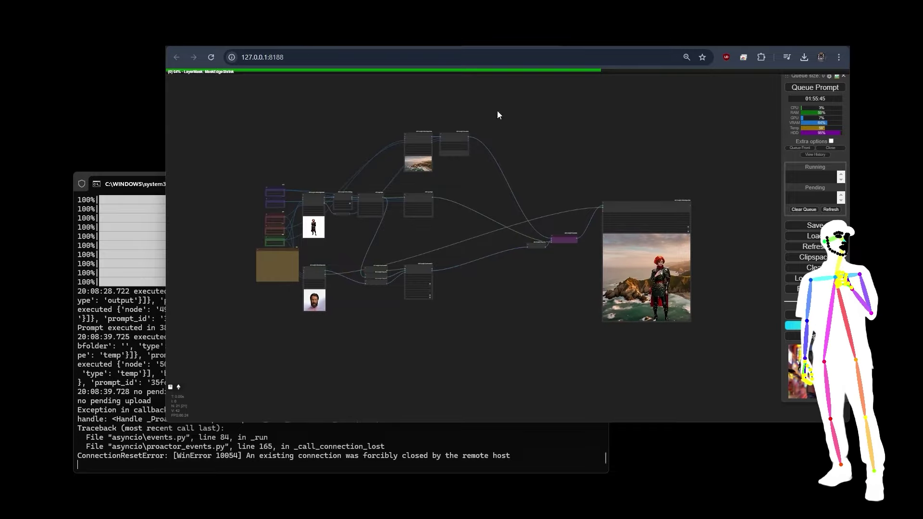
# Switch to the Civitai page for the LOKI - Live Portrait + Fastest Face Swap + Batch Modes workflow.
pyautogui.click(414, 43)
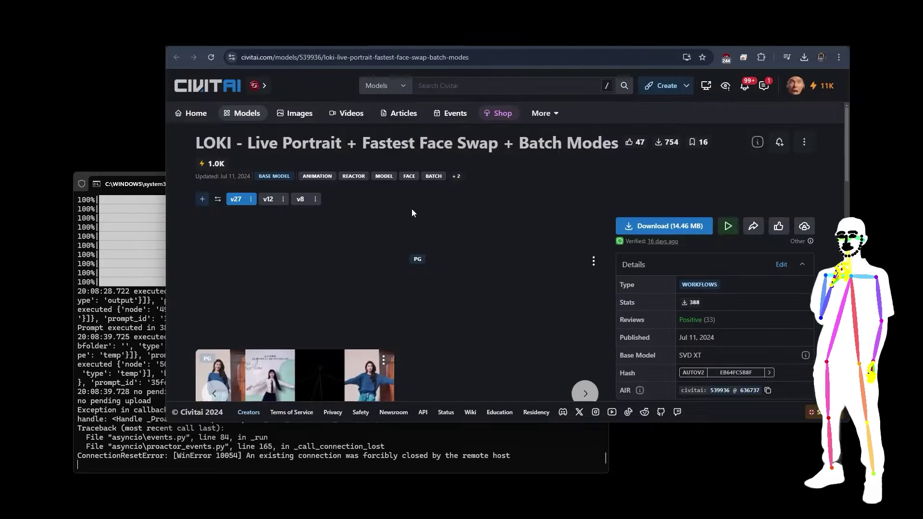